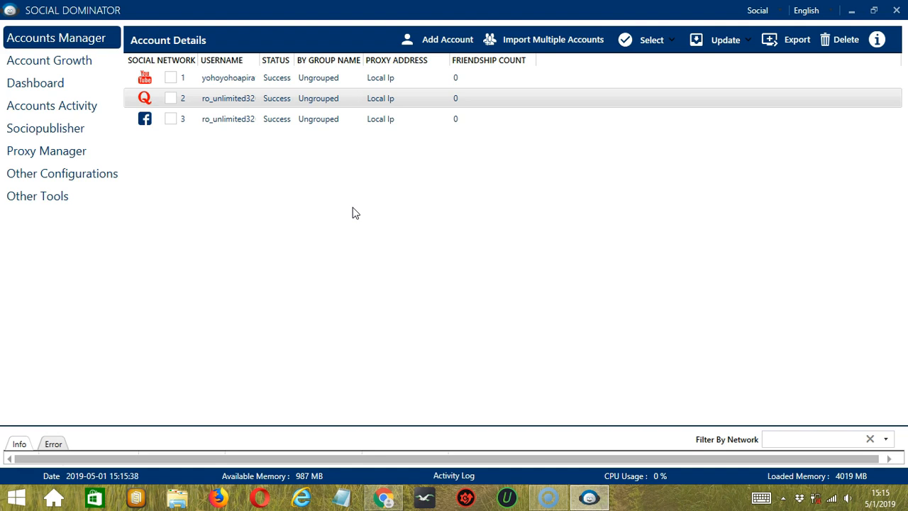
- Open the activity tools of the Quora account and display the Question Scraper configuration
{"action": "right_click", "coordinate": [224, 99]}
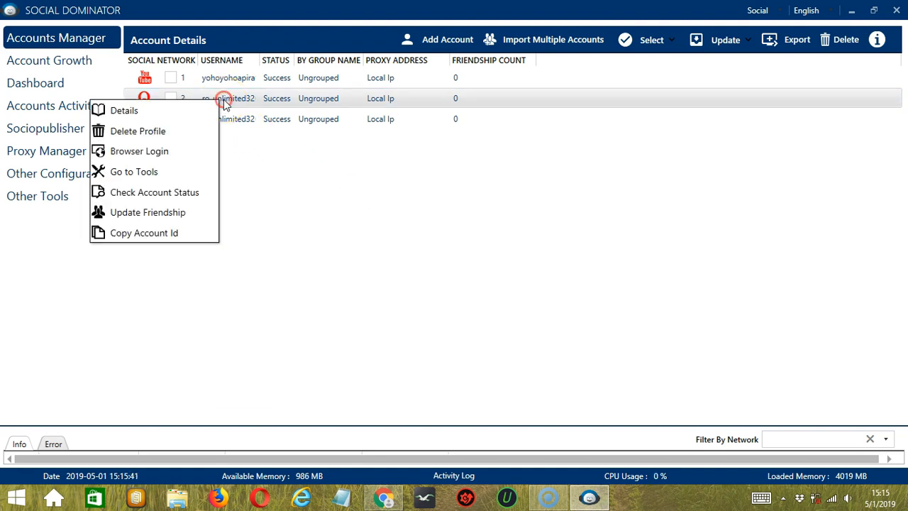
{"action": "left_click", "coordinate": [193, 174]}
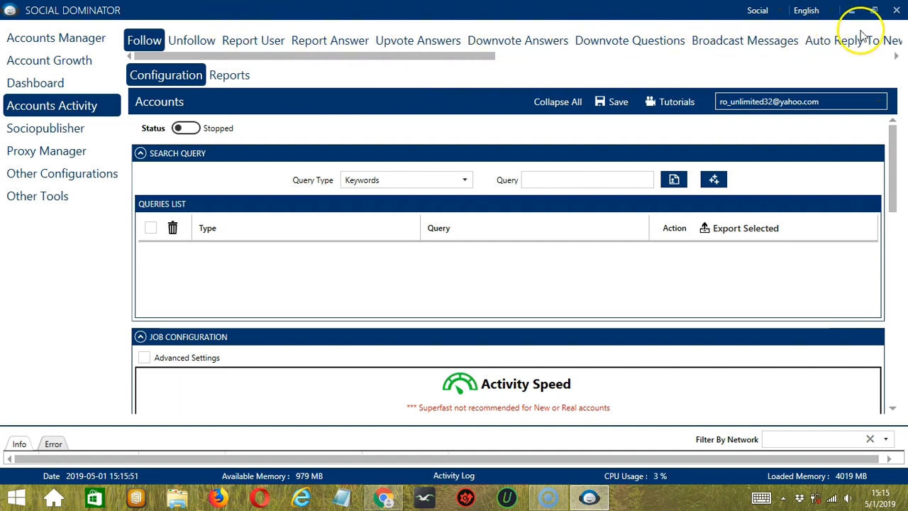
{"action": "left_click_drag", "start_coordinate": [449, 52], "coordinate": [746, 59]}
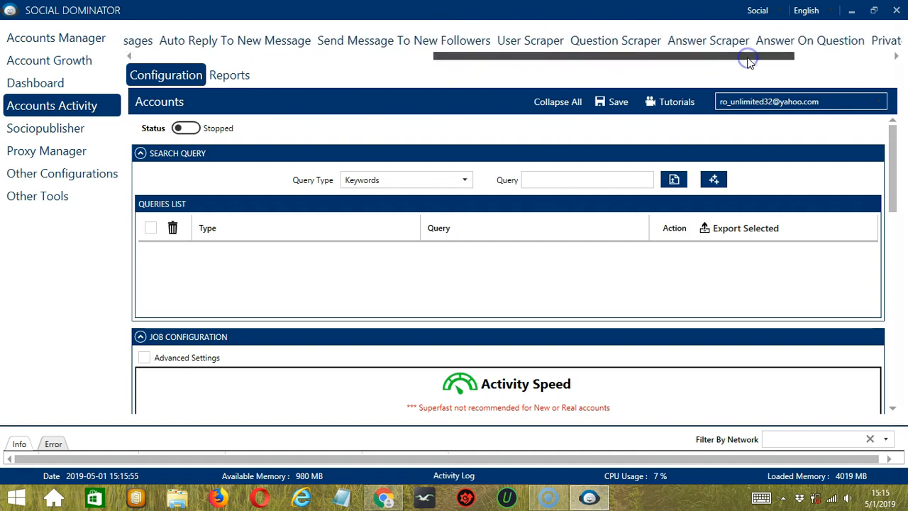
{"action": "left_click", "coordinate": [651, 43]}
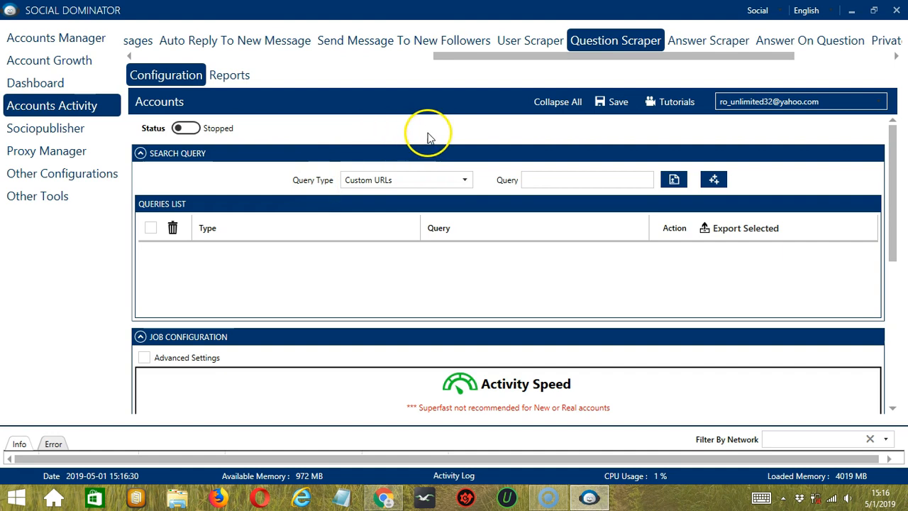
- Review the available query types and the option to import queries from a text file
{"action": "left_click", "coordinate": [465, 180]}
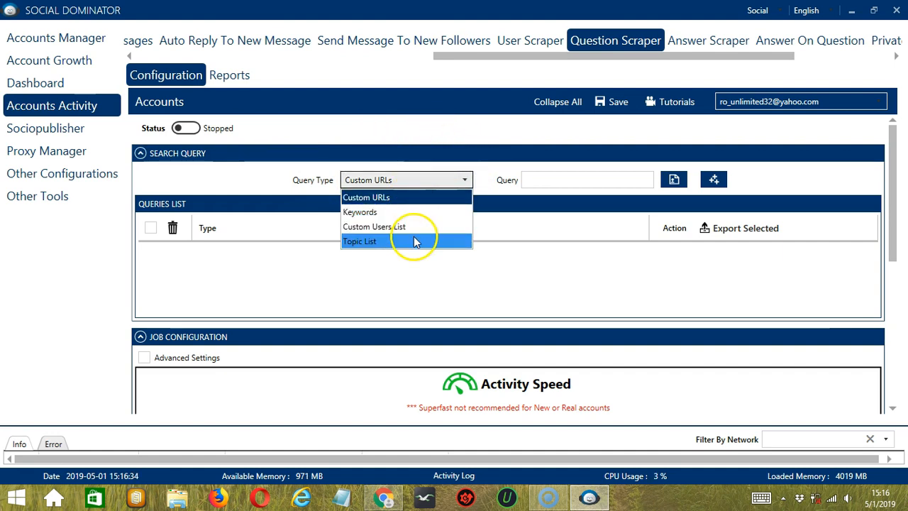
{"action": "left_click", "coordinate": [465, 183]}
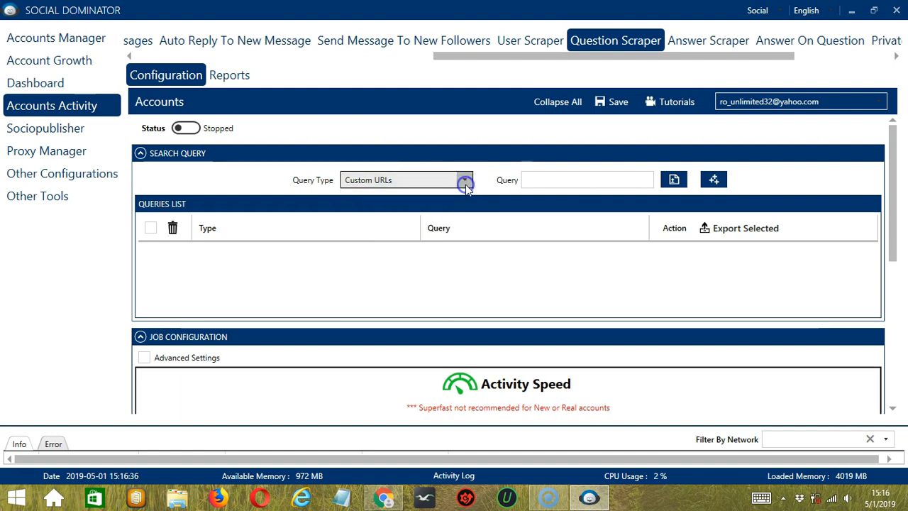
{"action": "left_click", "coordinate": [539, 180]}
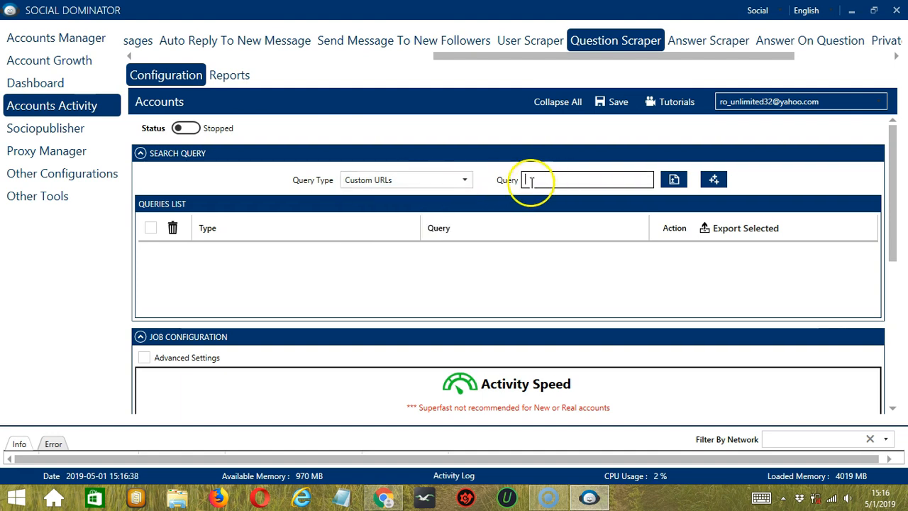
{"action": "left_click", "coordinate": [674, 182]}
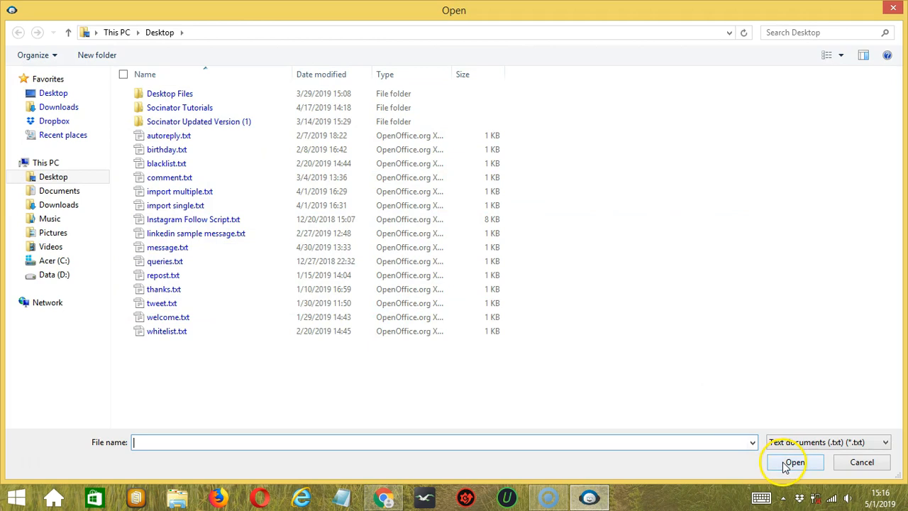
{"action": "left_click", "coordinate": [860, 462]}
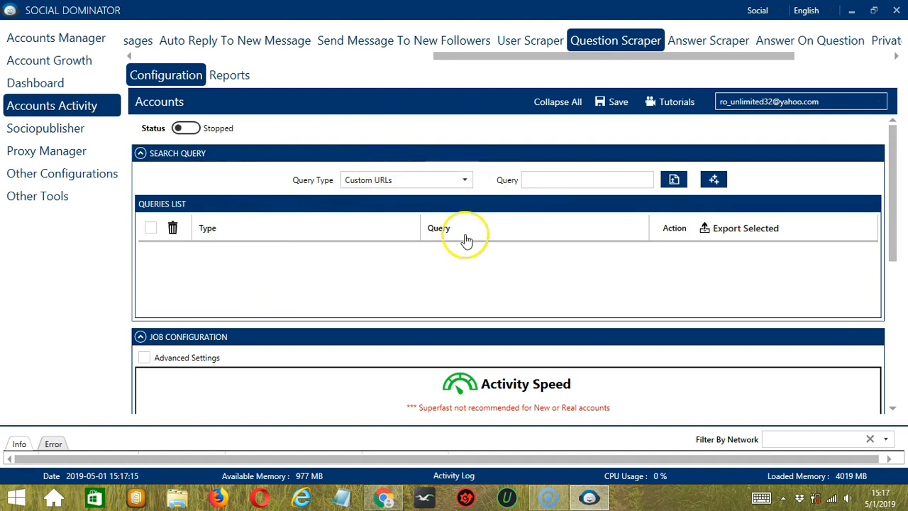
- Copy the link of the Quora question "What's the most innovative app?" from Chrome and add it as a Custom URLs query in Social Dominator
{"action": "left_click", "coordinate": [383, 497]}
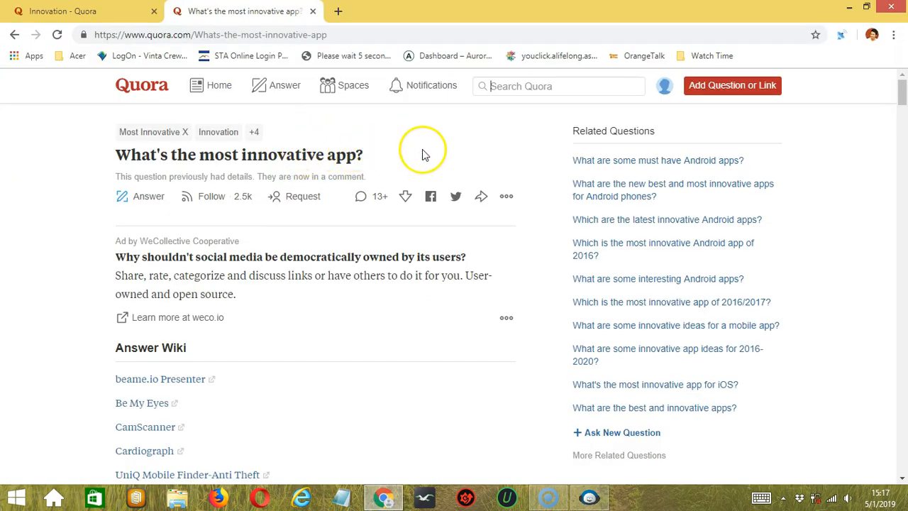
{"action": "left_click", "coordinate": [481, 199]}
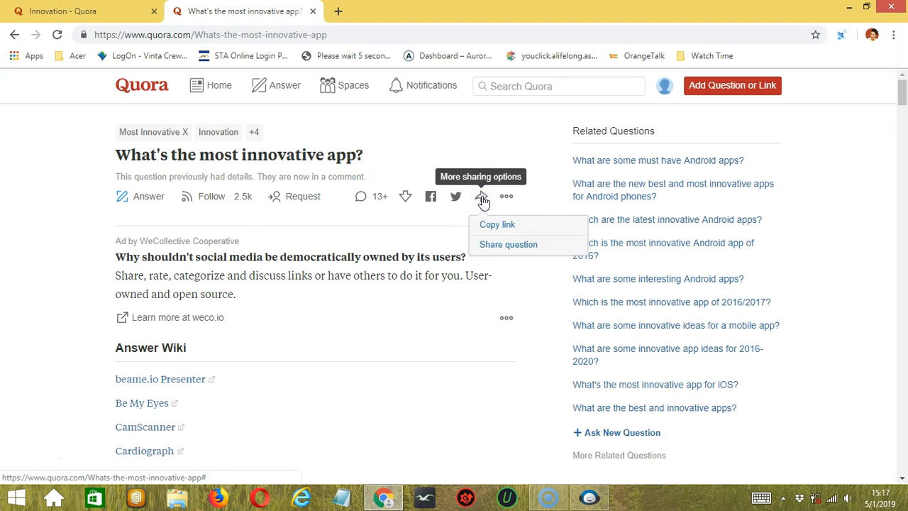
{"action": "left_click", "coordinate": [527, 225]}
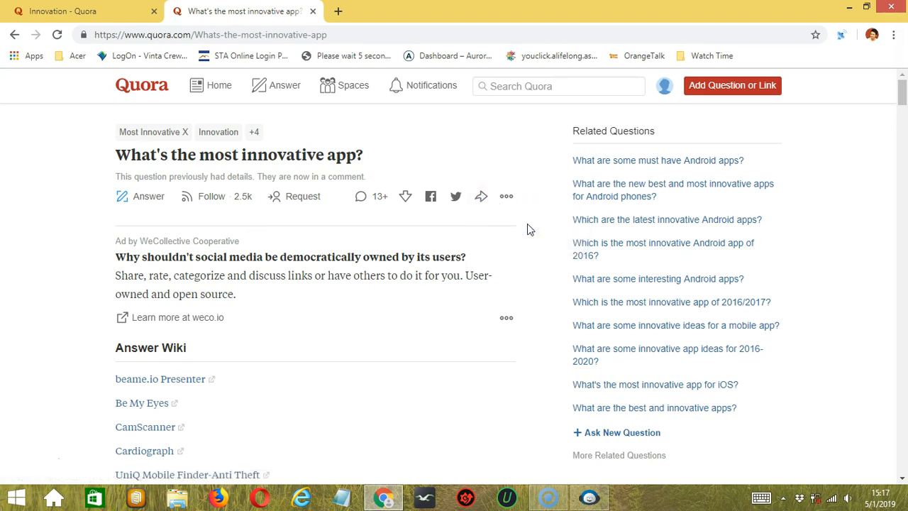
{"action": "key", "text": "alt+Tab"}
{"action": "left_click", "coordinate": [549, 180]}
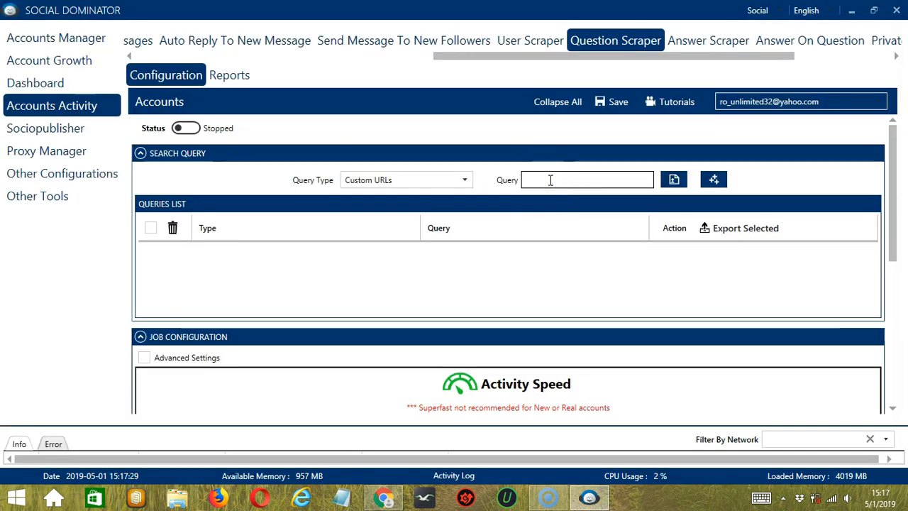
{"action": "key", "text": "ctrl+v"}
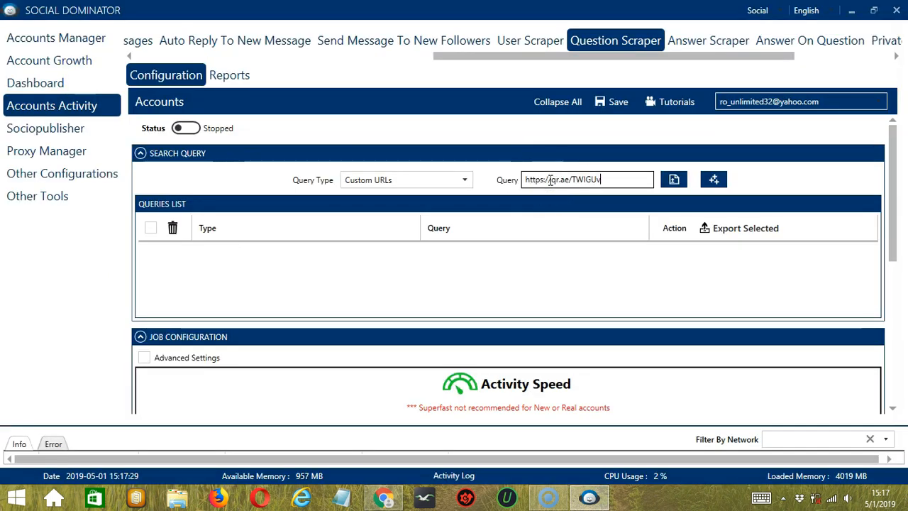
{"action": "left_click", "coordinate": [714, 179]}
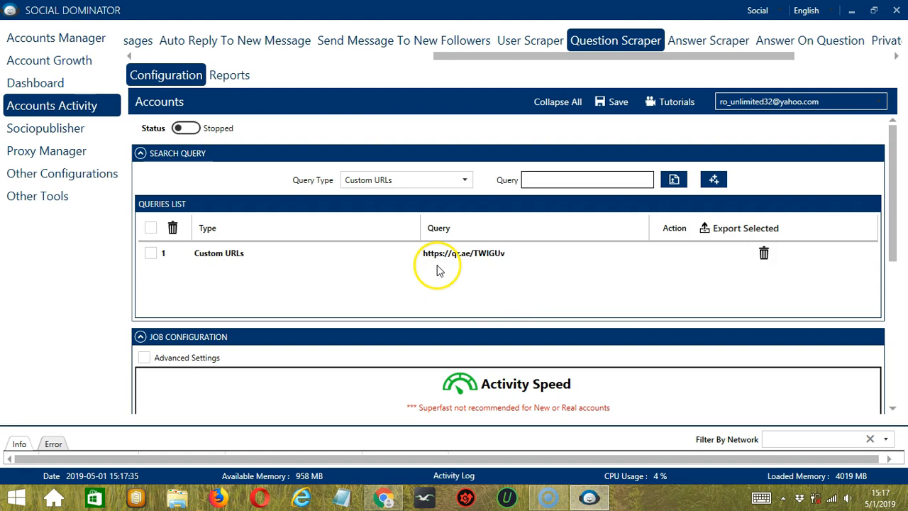
- Add a Keywords query "innovative" to the queries list
{"action": "left_click", "coordinate": [469, 180]}
{"action": "left_click", "coordinate": [411, 212]}
{"action": "left_click", "coordinate": [541, 178]}
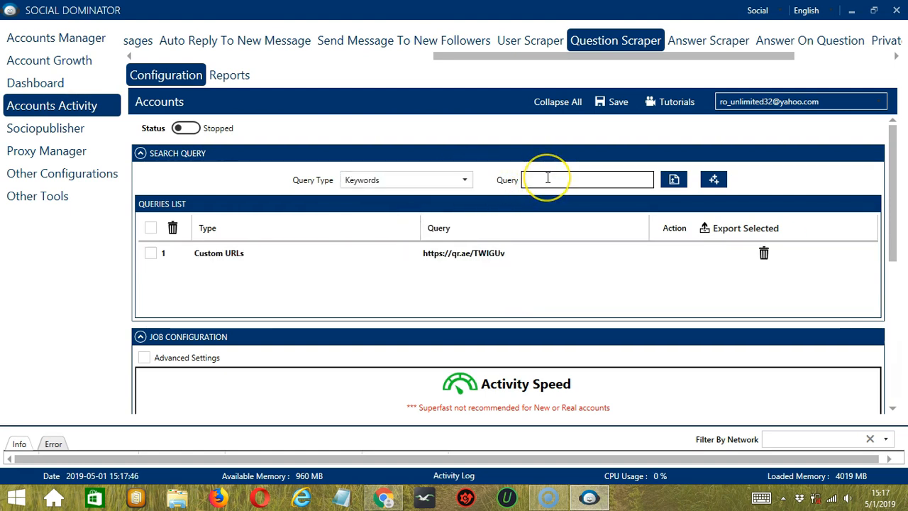
{"action": "type", "text": "innovative"}
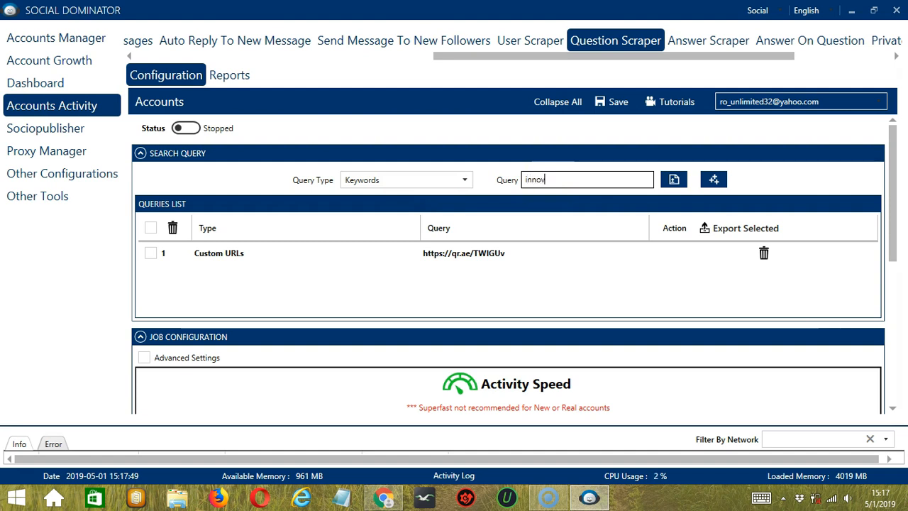
{"action": "left_click", "coordinate": [714, 179]}
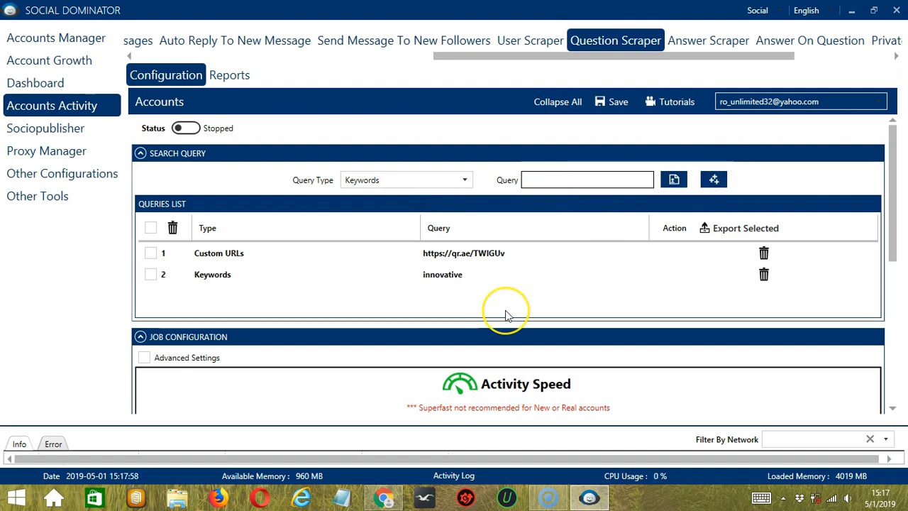
{"action": "left_click", "coordinate": [449, 275]}
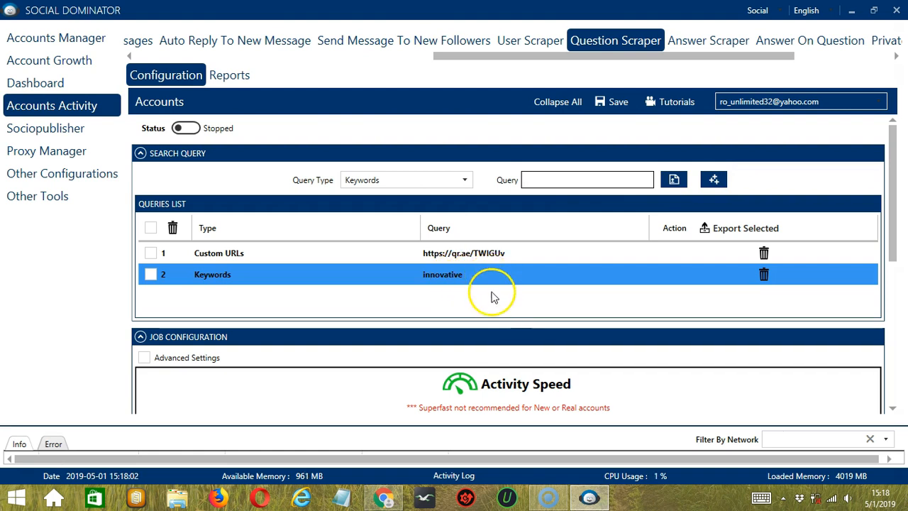
- Add a Custom Users List query with the text "url" to the queries list
{"action": "left_click", "coordinate": [466, 180]}
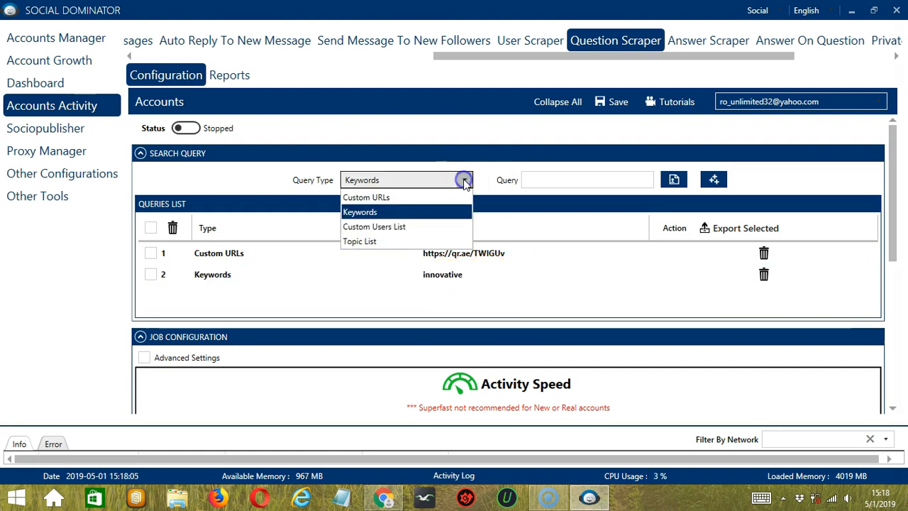
{"action": "left_click", "coordinate": [421, 224]}
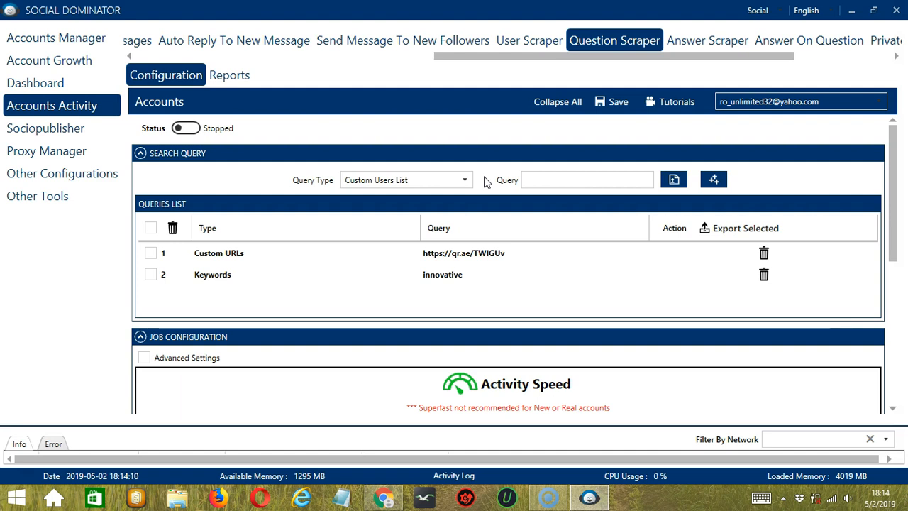
{"action": "type", "text": "u"}
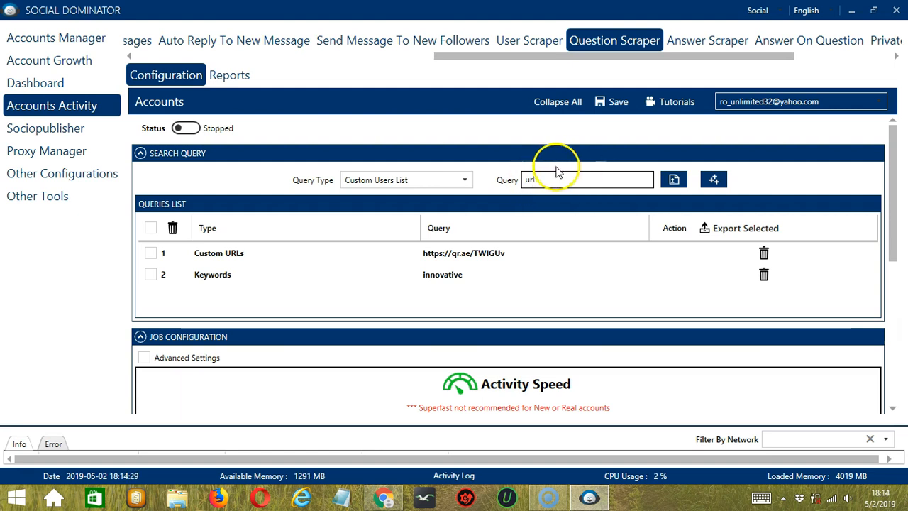
{"action": "type", "text": "rl"}
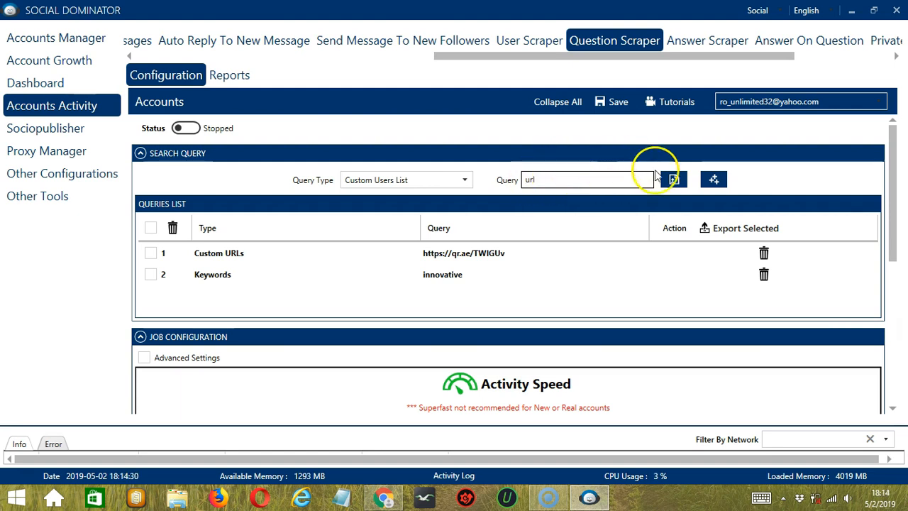
{"action": "left_click", "coordinate": [713, 181]}
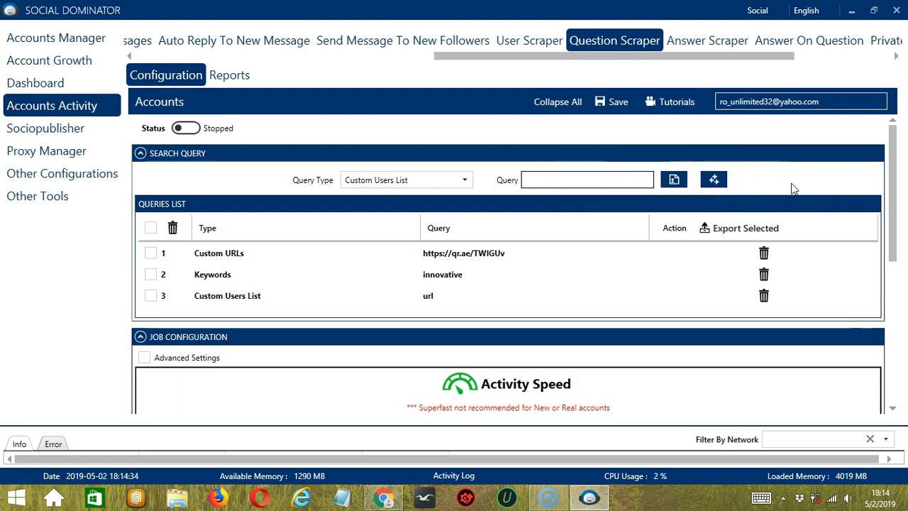
{"action": "left_click", "coordinate": [574, 304]}
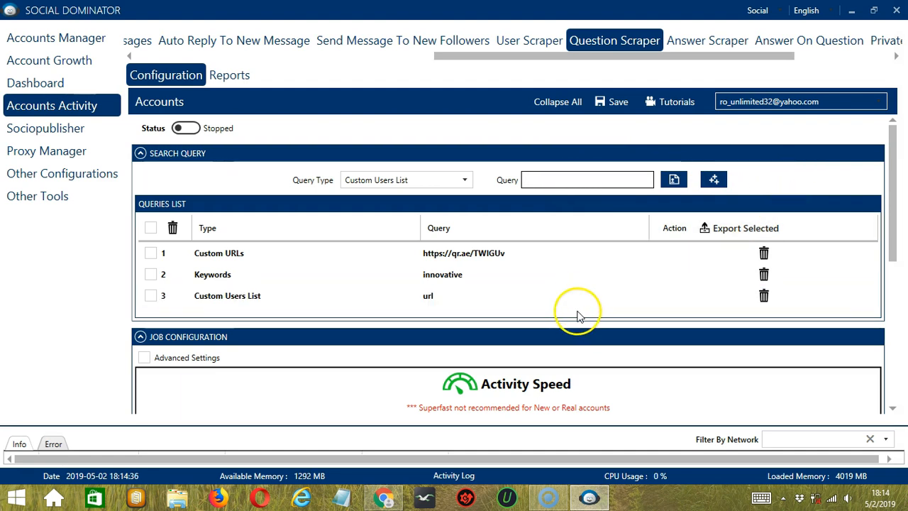
- Copy "Digital-Marketing" from the address of Quora's Digital Marketing topic in Chrome and add it as a Topic List query in Social Dominator
{"action": "left_click", "coordinate": [466, 181]}
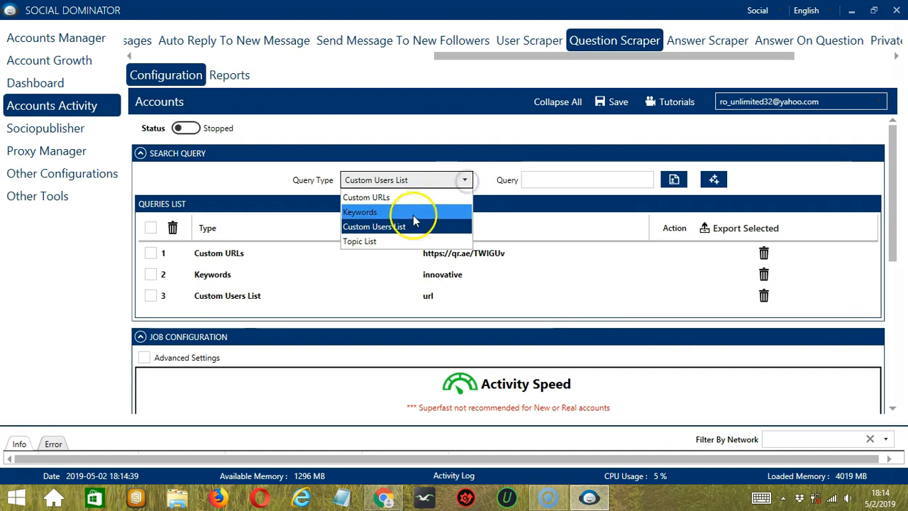
{"action": "left_click", "coordinate": [415, 241]}
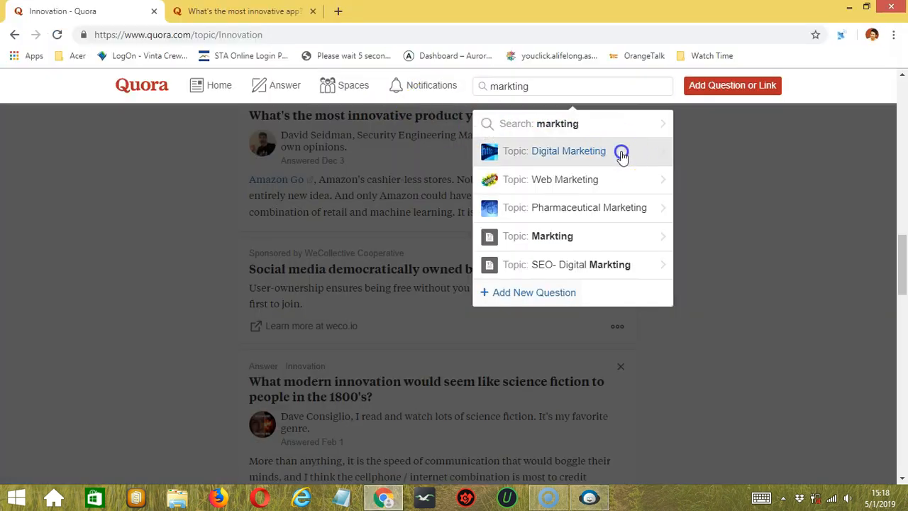
{"action": "left_click", "coordinate": [622, 156]}
{"action": "left_click_drag", "start_coordinate": [218, 35], "coordinate": [291, 37]}
{"action": "key", "text": "ctrl+c"}
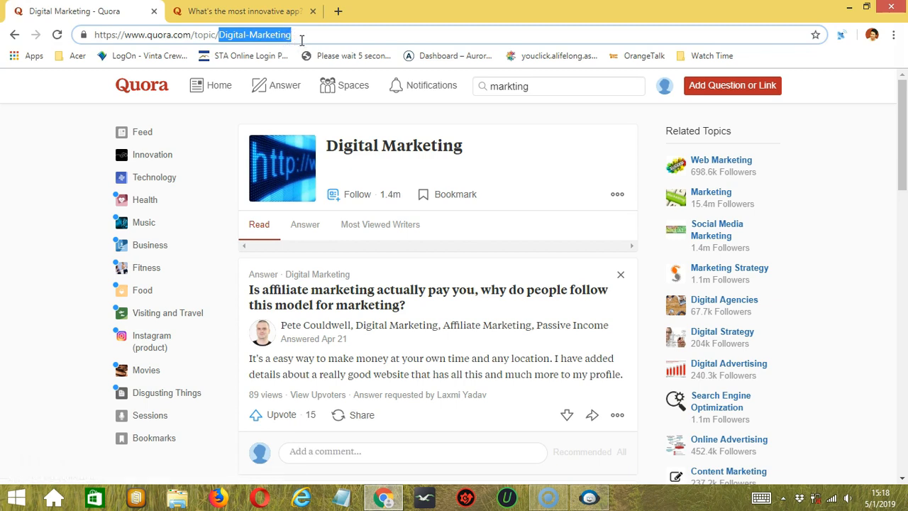
{"action": "left_click", "coordinate": [532, 179]}
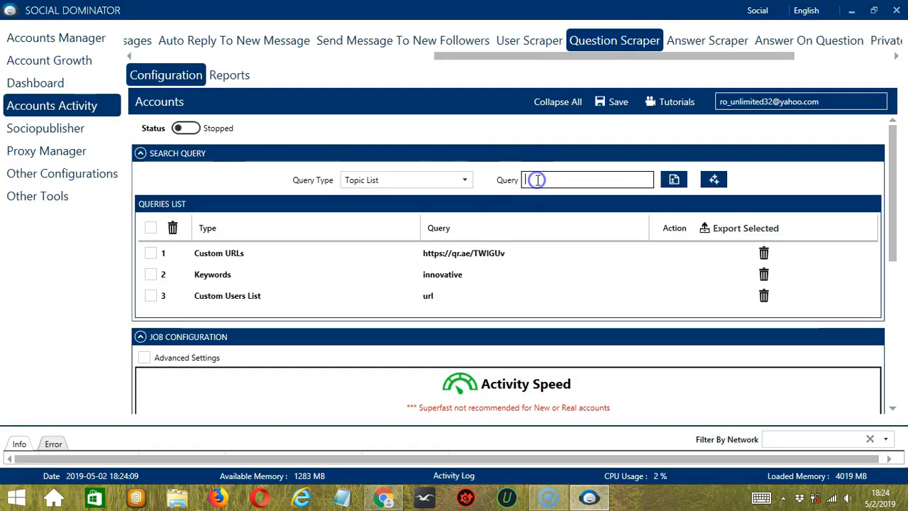
{"action": "key", "text": "ctrl+v"}
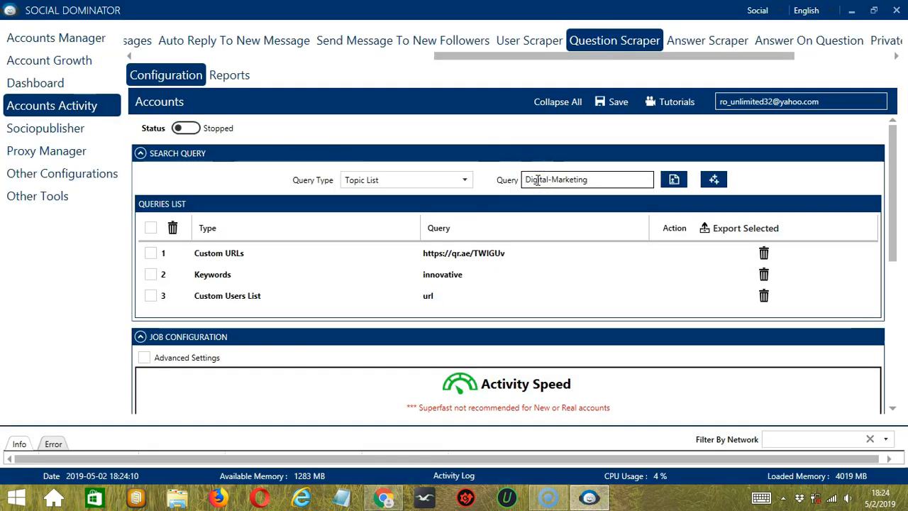
{"action": "left_click", "coordinate": [713, 180]}
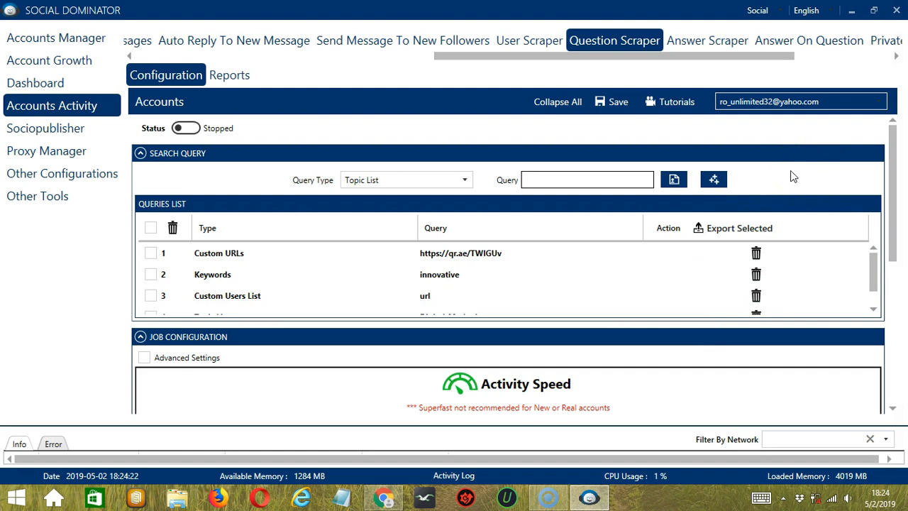
- Delete the Custom Users List query from the queries list
{"action": "left_click", "coordinate": [775, 300]}
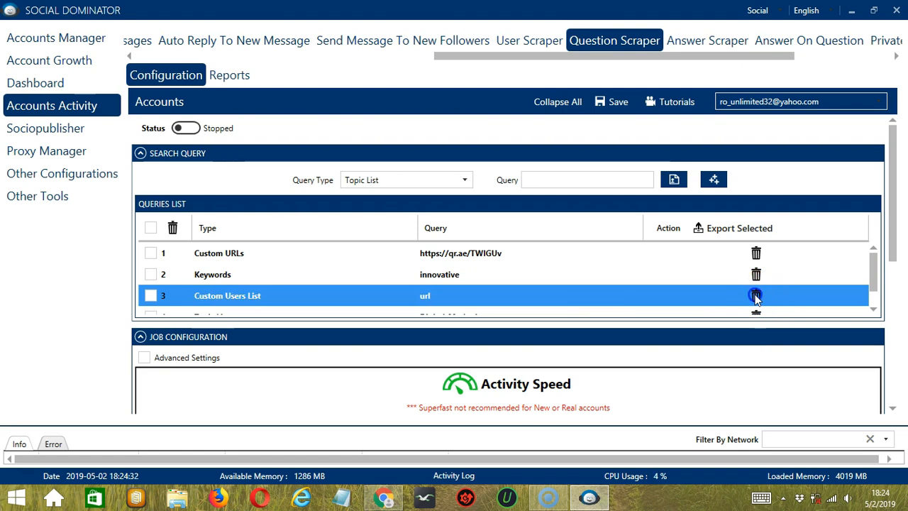
{"action": "left_click", "coordinate": [756, 296]}
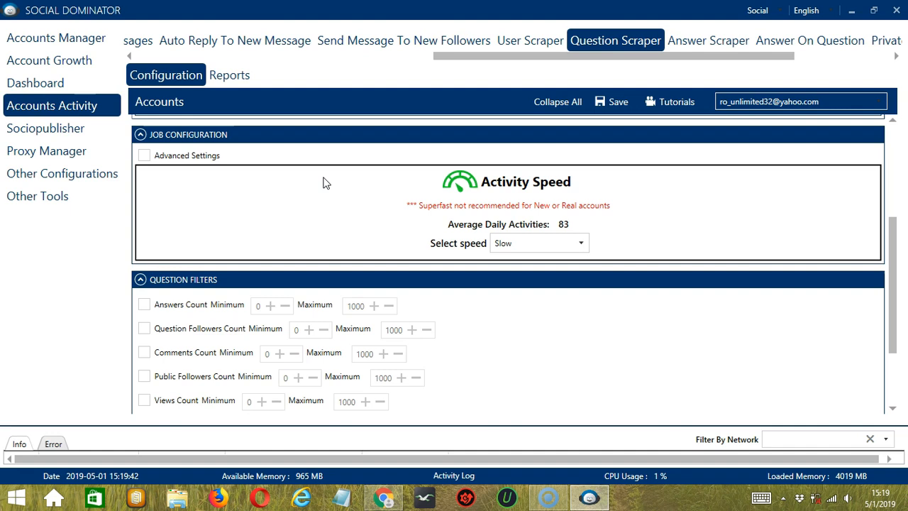
- Try the Medium and Fast activity speeds, ending with the job's speed set to Superfast
{"action": "left_click", "coordinate": [579, 244]}
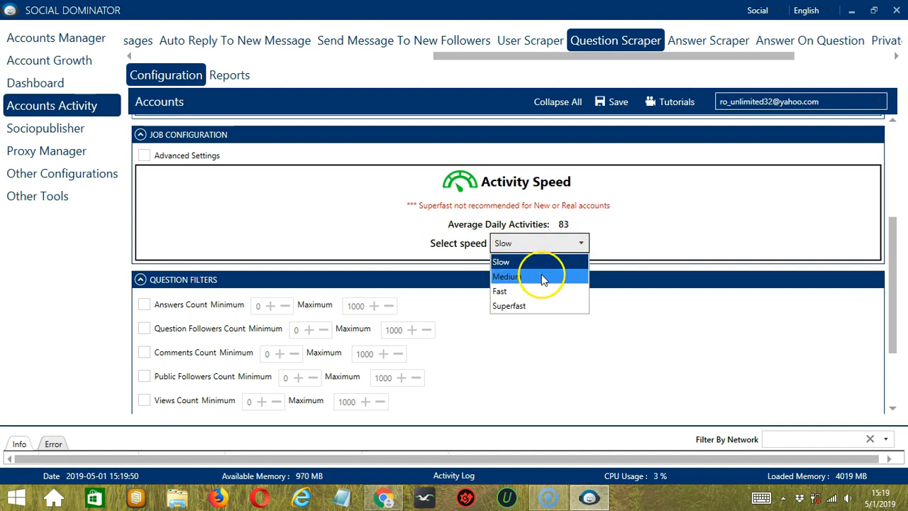
{"action": "left_click", "coordinate": [543, 276]}
{"action": "left_click", "coordinate": [578, 243]}
{"action": "left_click", "coordinate": [517, 291]}
{"action": "left_click", "coordinate": [575, 243]}
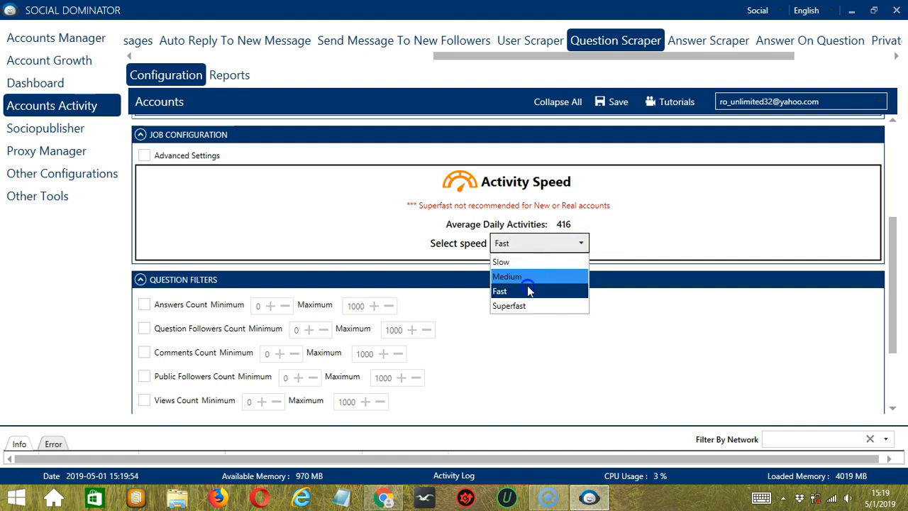
{"action": "left_click", "coordinate": [528, 304]}
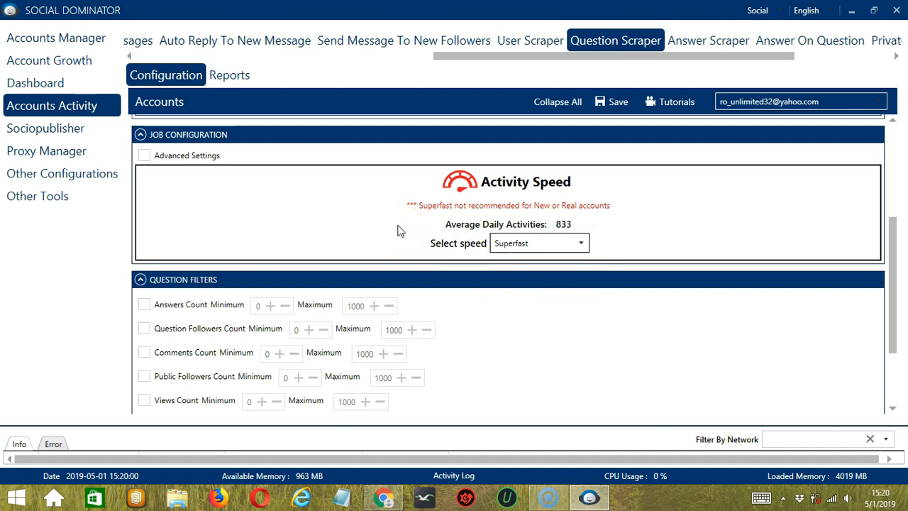
{"action": "left_click", "coordinate": [348, 219]}
- Enable the advanced job settings and the option to increase the question scrapes each day
{"action": "left_click", "coordinate": [145, 156]}
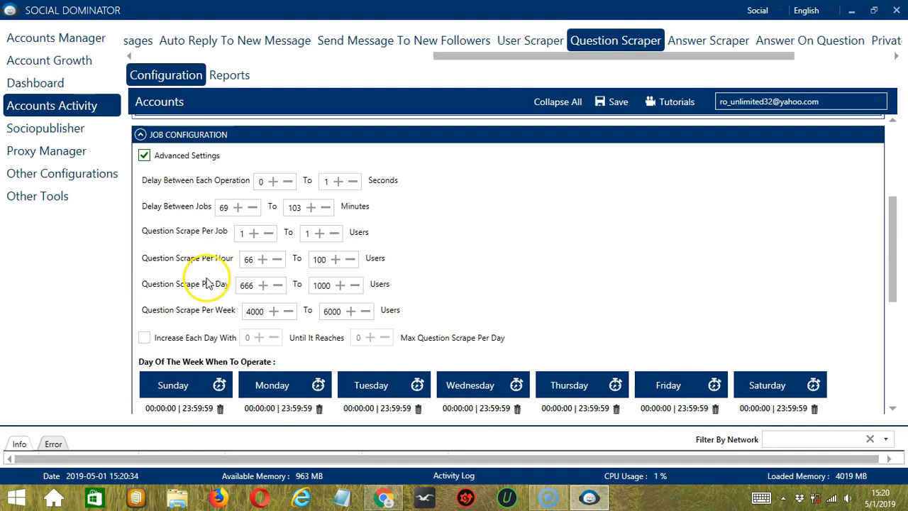
{"action": "left_click", "coordinate": [143, 337]}
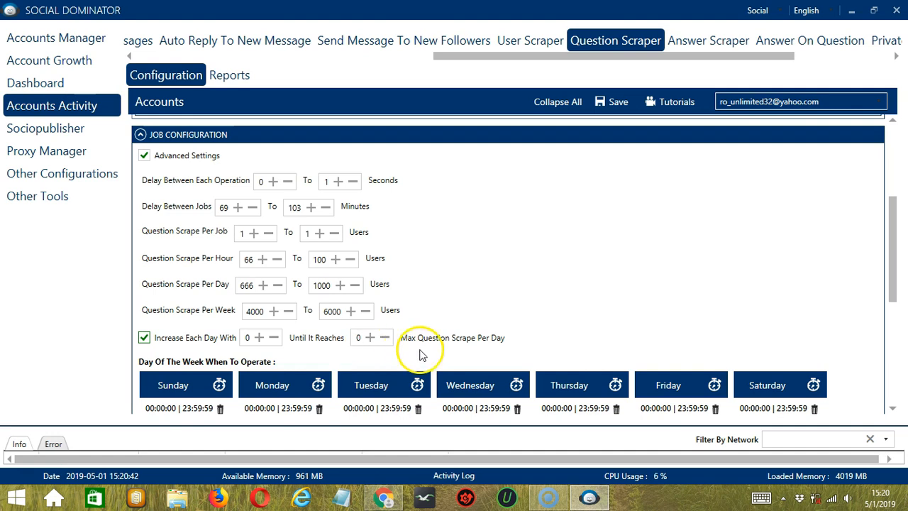
- Replace Monday's operating interval with one running from 00:00:00 to 01:59:59
{"action": "scroll", "coordinate": [825, 386], "scroll_direction": "down", "scroll_amount": 3}
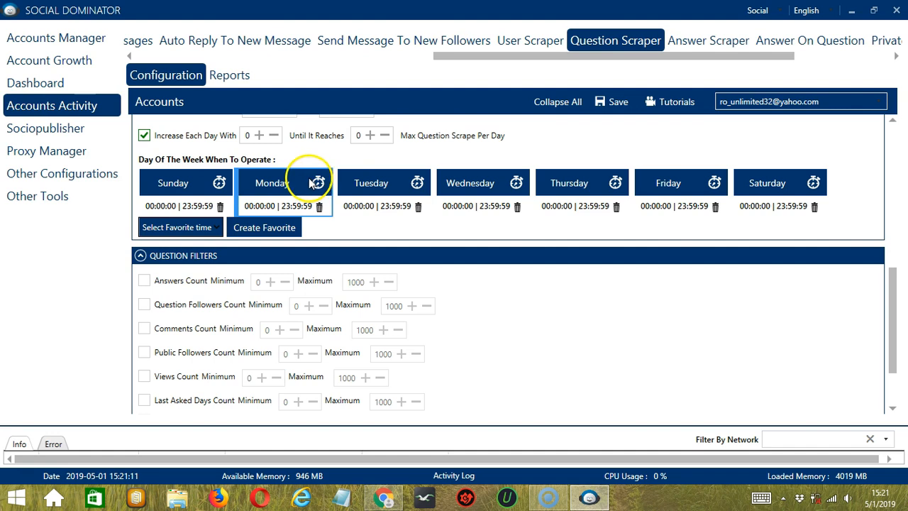
{"action": "left_click", "coordinate": [318, 201]}
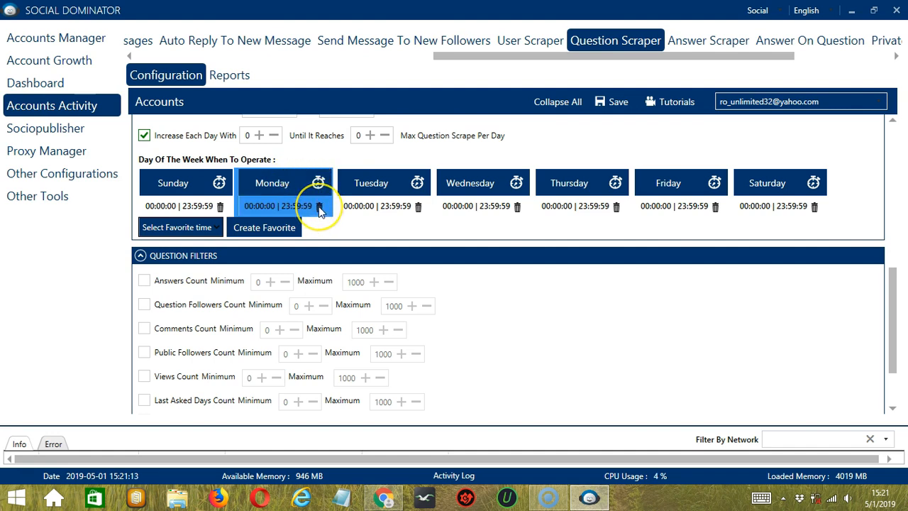
{"action": "left_click", "coordinate": [319, 207]}
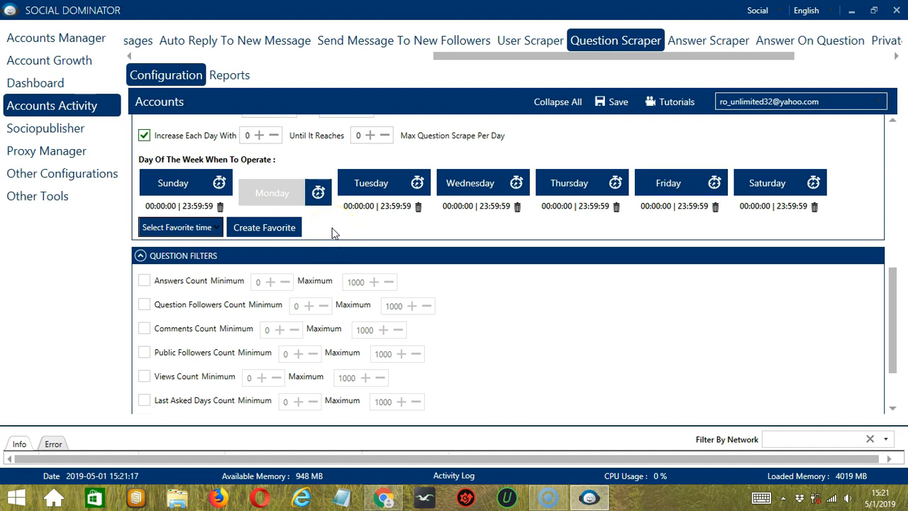
{"action": "left_click", "coordinate": [297, 193]}
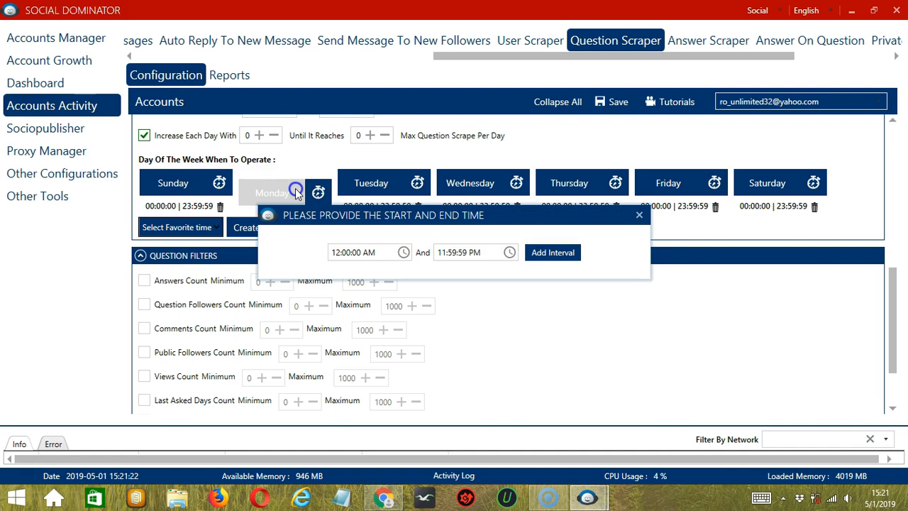
{"action": "left_click", "coordinate": [442, 251]}
{"action": "left_click", "coordinate": [440, 252]}
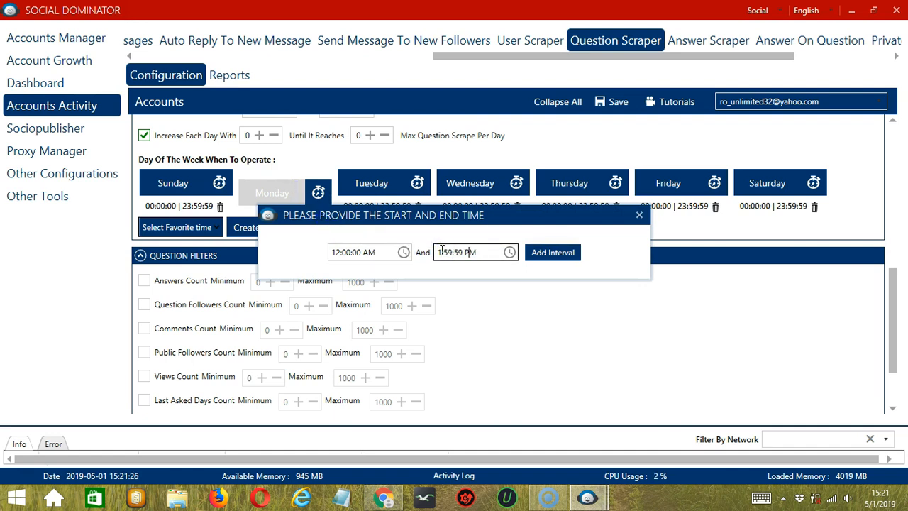
{"action": "left_click", "coordinate": [463, 251]}
{"action": "left_click", "coordinate": [551, 253]}
- Add a second Monday operating interval running from 02:00:00 to 23:59:59
{"action": "left_click", "coordinate": [318, 182]}
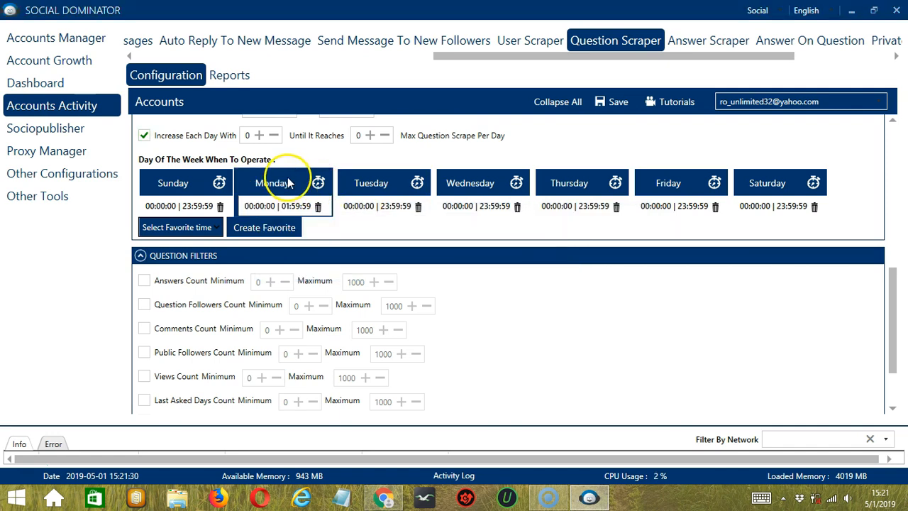
{"action": "left_click", "coordinate": [334, 251]}
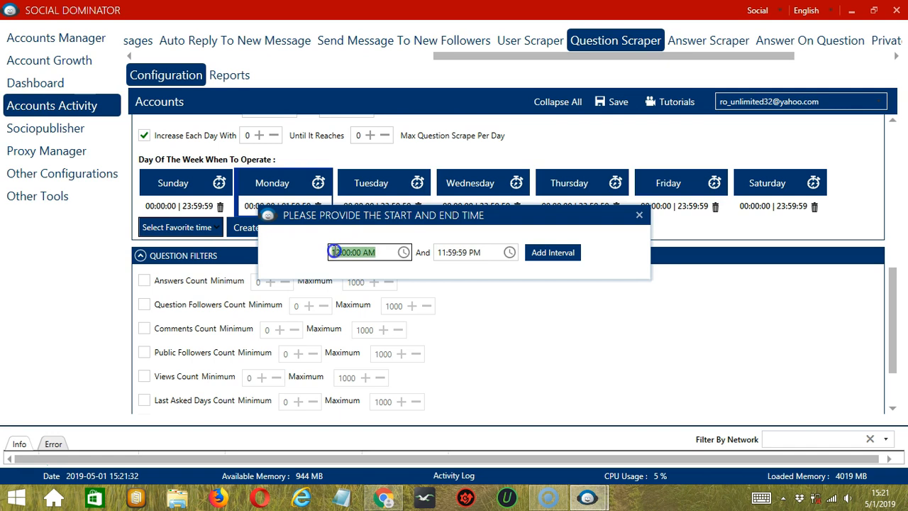
{"action": "key", "text": "BackSpace"}
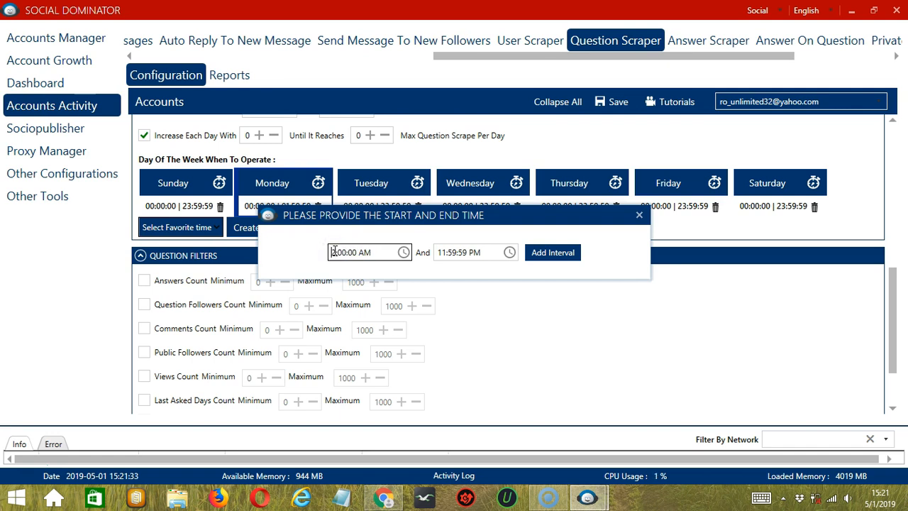
{"action": "left_click", "coordinate": [550, 254]}
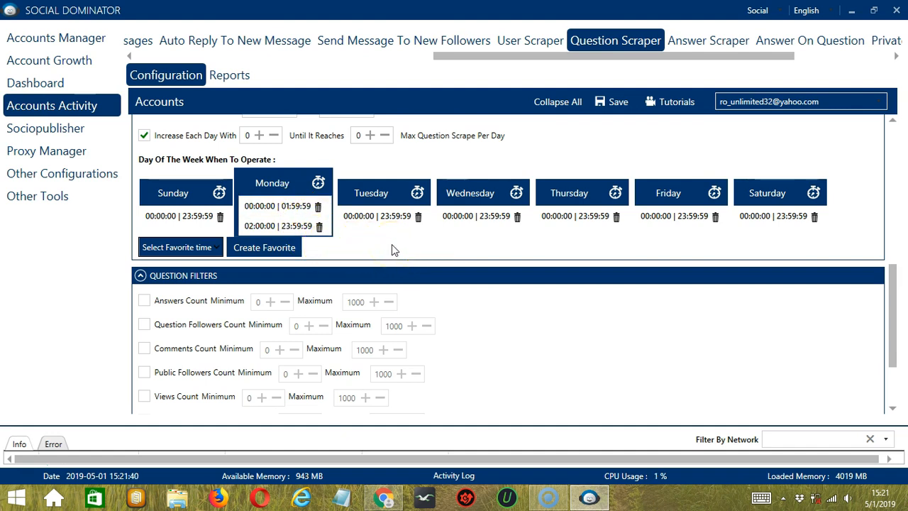
- Save the weekly operating schedule as a favorite time named "Quora Question Scraper"
{"action": "left_click", "coordinate": [268, 248]}
{"action": "type", "text": "Quora Ques"}
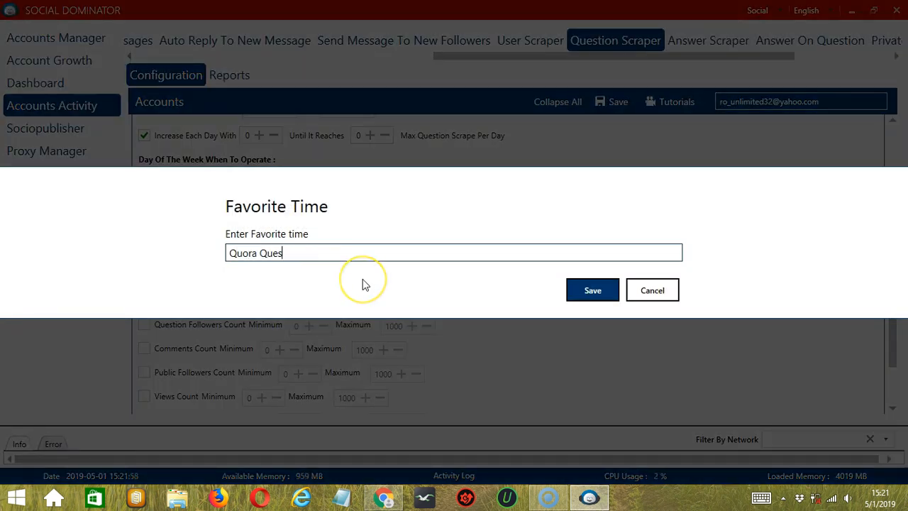
{"action": "type", "text": "tion Scraper"}
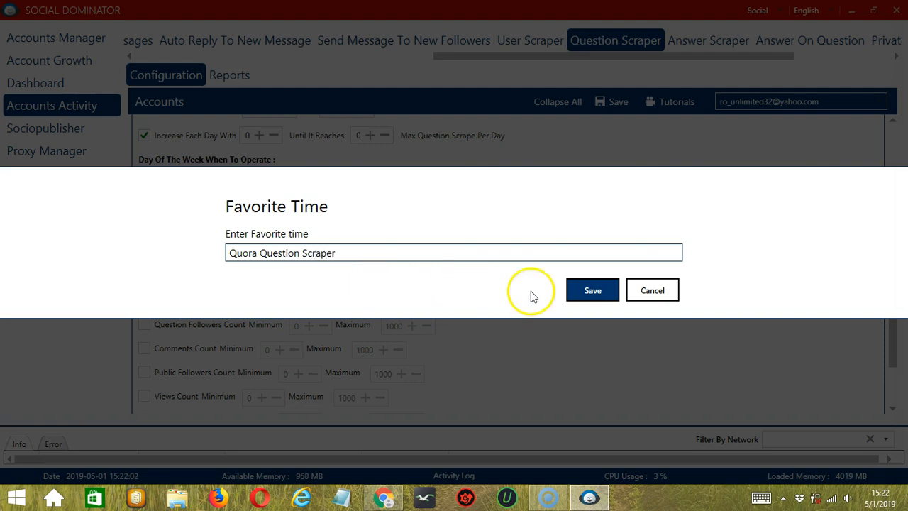
{"action": "left_click", "coordinate": [593, 292]}
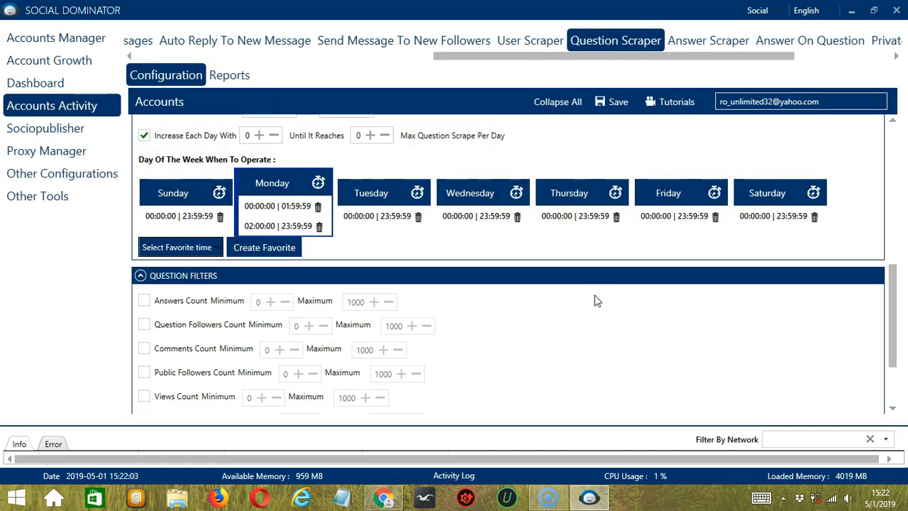
- Apply the saved favorite time "Quora Question Scraper" to the job's schedule
{"action": "left_click", "coordinate": [208, 248]}
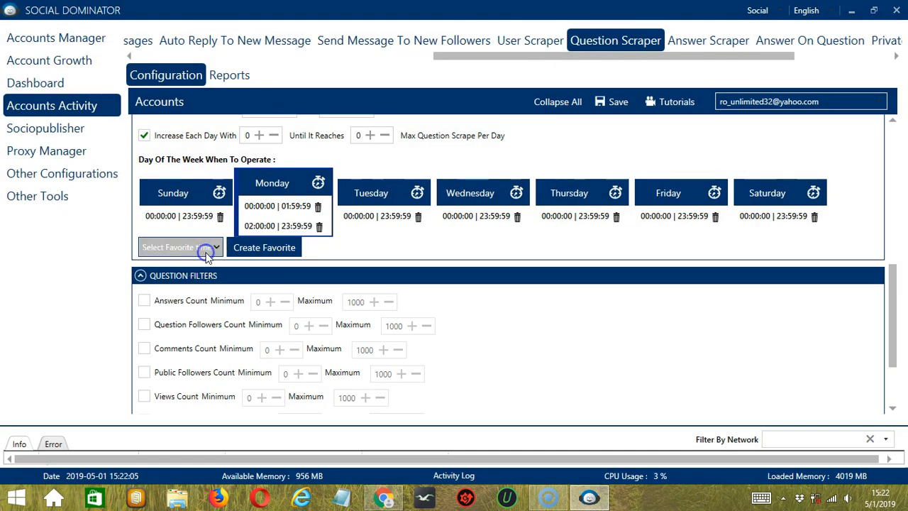
{"action": "scroll", "coordinate": [112, 138], "scroll_direction": "down", "scroll_amount": 5}
{"action": "scroll", "coordinate": [121, 135], "scroll_direction": "down", "scroll_amount": 5}
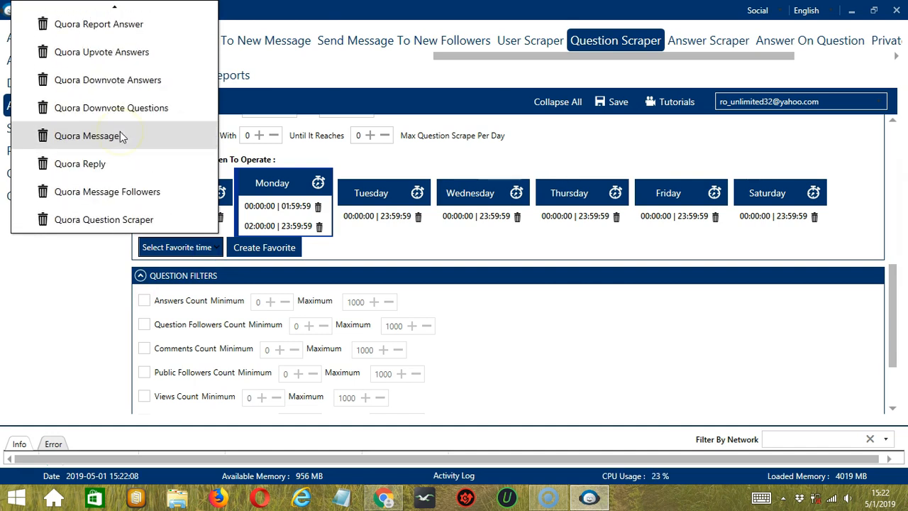
{"action": "left_click", "coordinate": [165, 219]}
- Enable the Locked Status question filter and the Private Blacklist option for blacklisted users
{"action": "scroll", "coordinate": [644, 348], "scroll_direction": "down", "scroll_amount": 3}
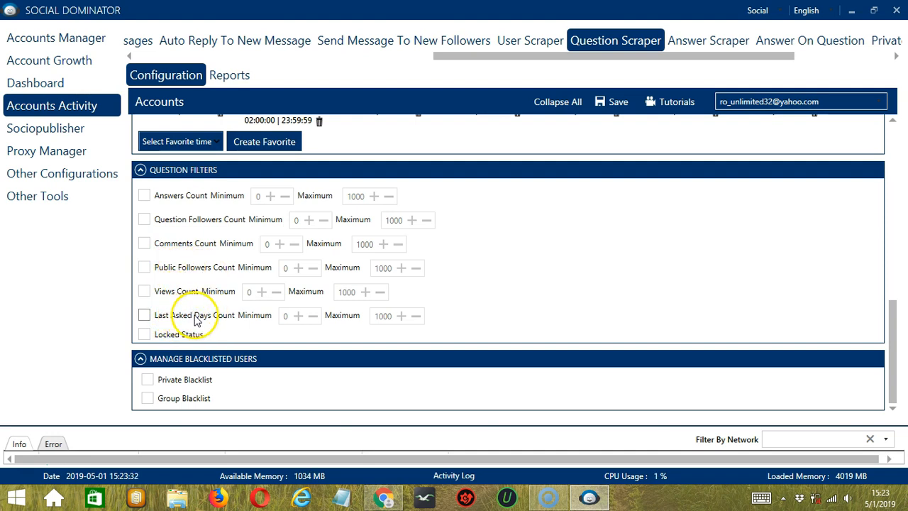
{"action": "left_click", "coordinate": [144, 336]}
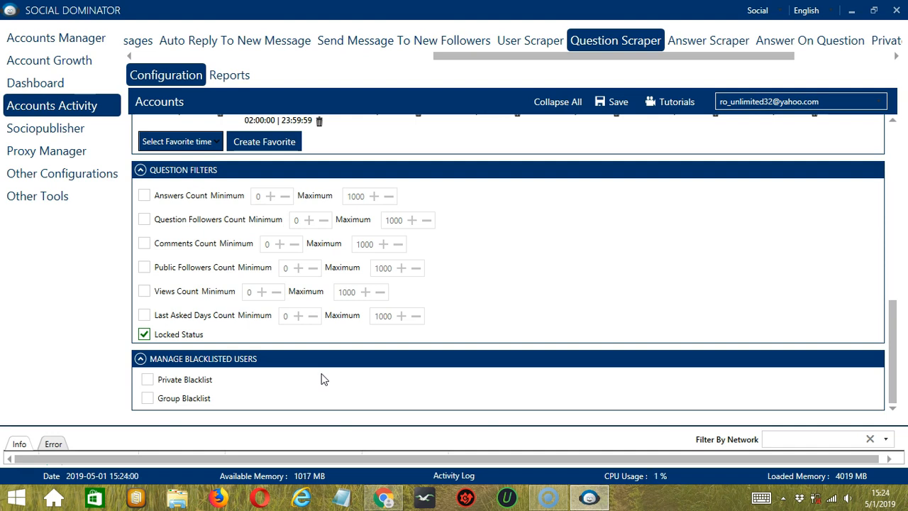
{"action": "left_click", "coordinate": [147, 382]}
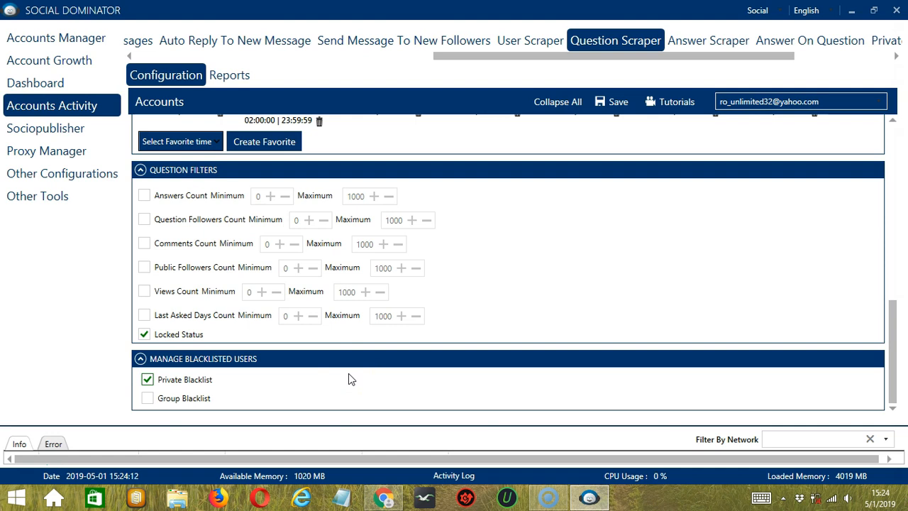
- Save the Question Scraper configuration and switch its status to Active
{"action": "left_click", "coordinate": [892, 136]}
{"action": "left_click", "coordinate": [614, 103]}
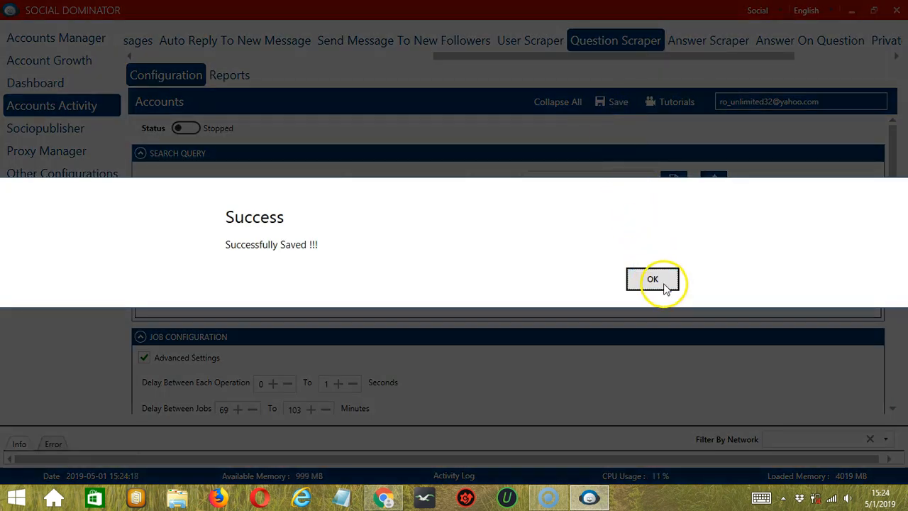
{"action": "left_click", "coordinate": [657, 281]}
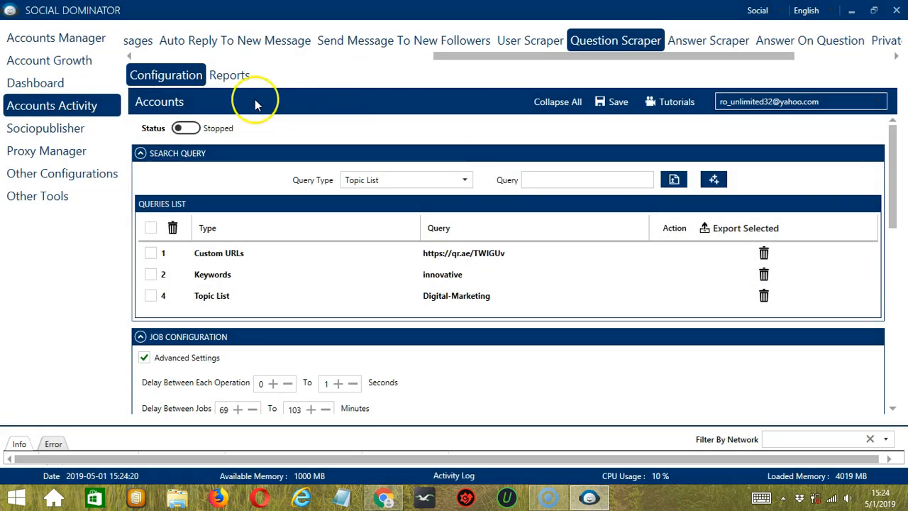
{"action": "left_click", "coordinate": [192, 133]}
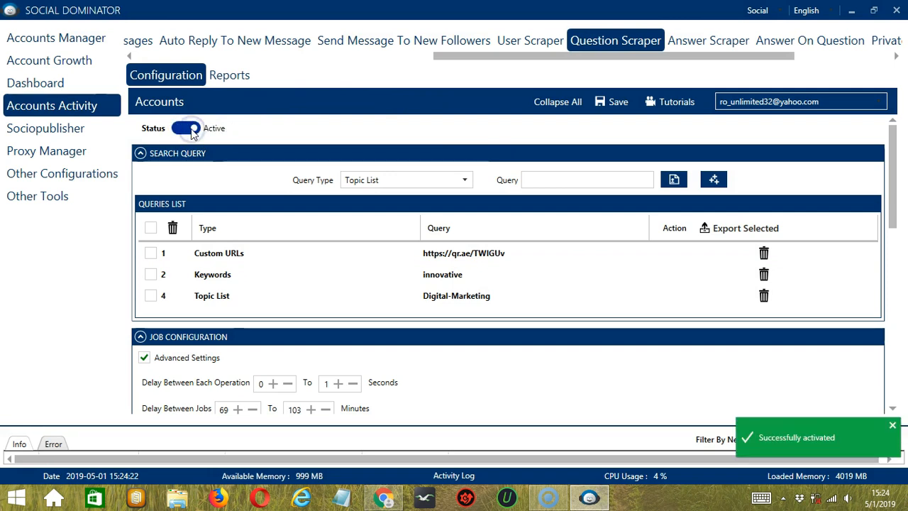
{"action": "left_click", "coordinate": [229, 77]}
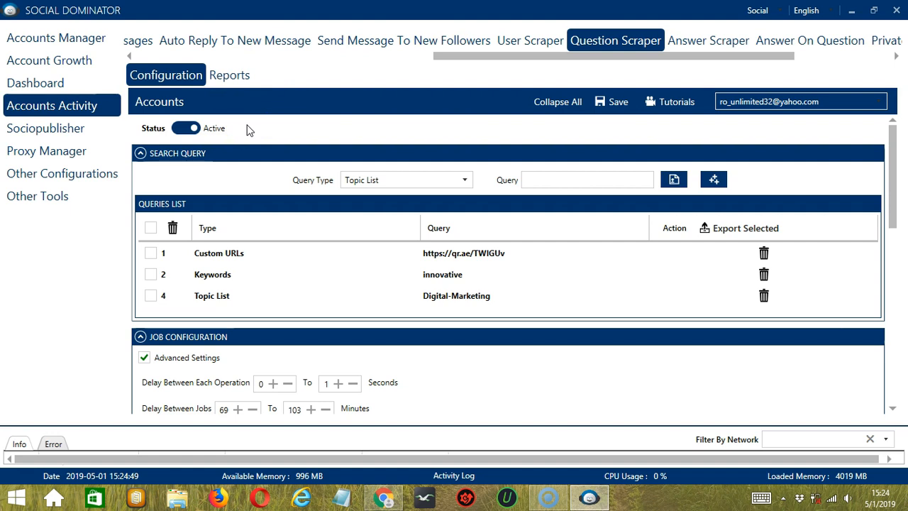
{"action": "left_click", "coordinate": [281, 123]}
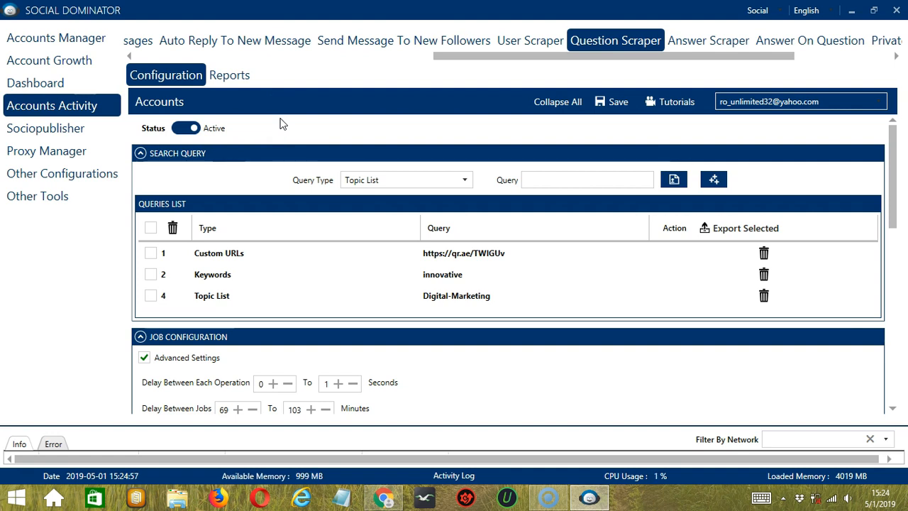
- Switch the network from Social to Quora and open the campaign setup for scraping questions
{"action": "left_click", "coordinate": [781, 12]}
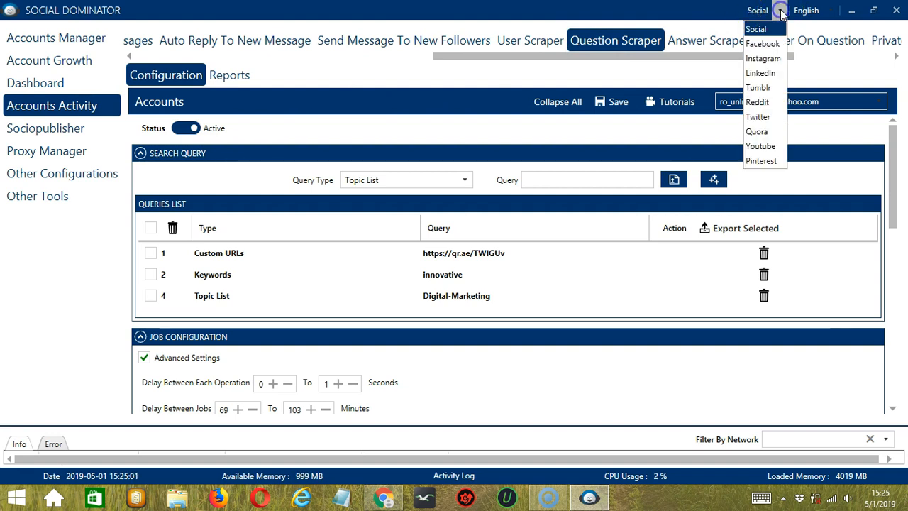
{"action": "left_click", "coordinate": [770, 133]}
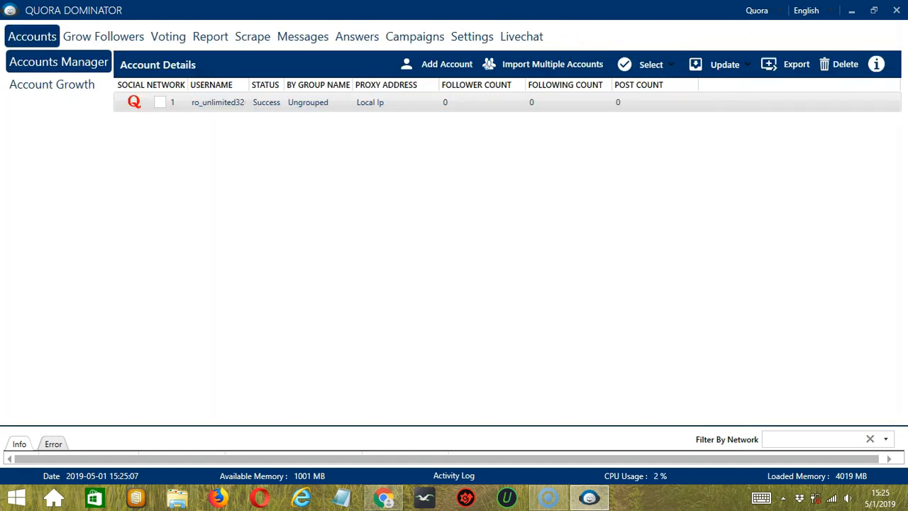
{"action": "left_click", "coordinate": [249, 42]}
{"action": "left_click", "coordinate": [49, 87]}
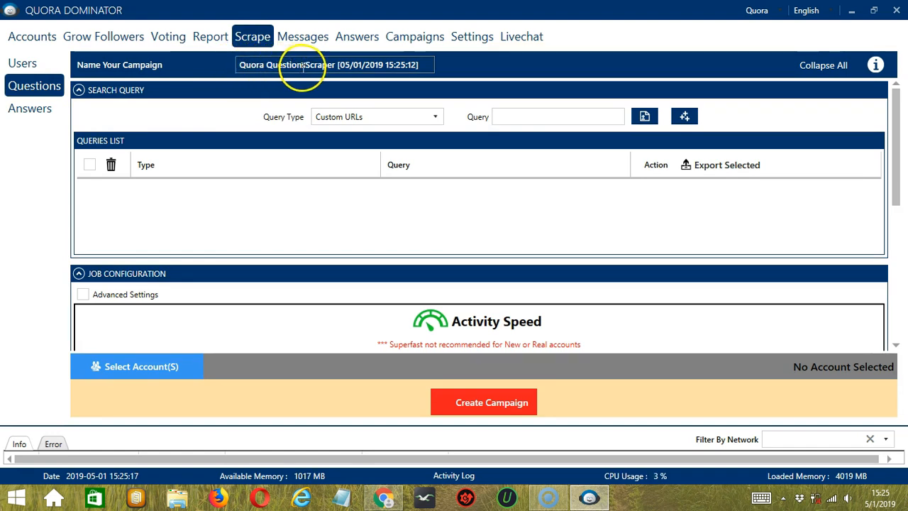
- Add a Topic List query "Digital-Marketing" to the campaign's queries list
{"action": "left_click", "coordinate": [396, 117]}
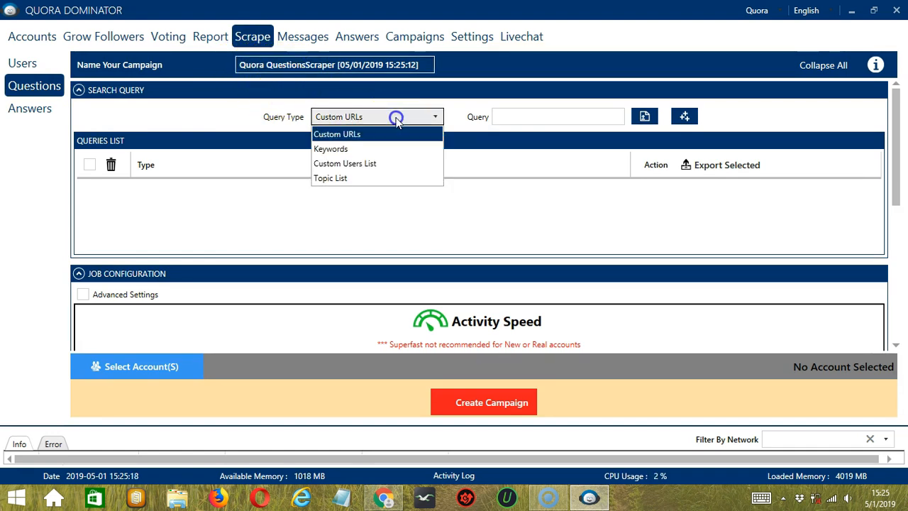
{"action": "left_click", "coordinate": [365, 178]}
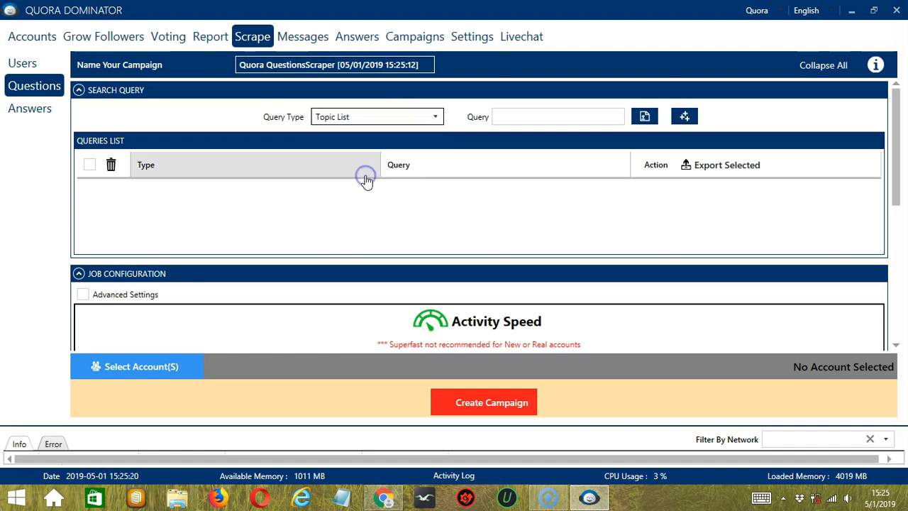
{"action": "left_click", "coordinate": [521, 123]}
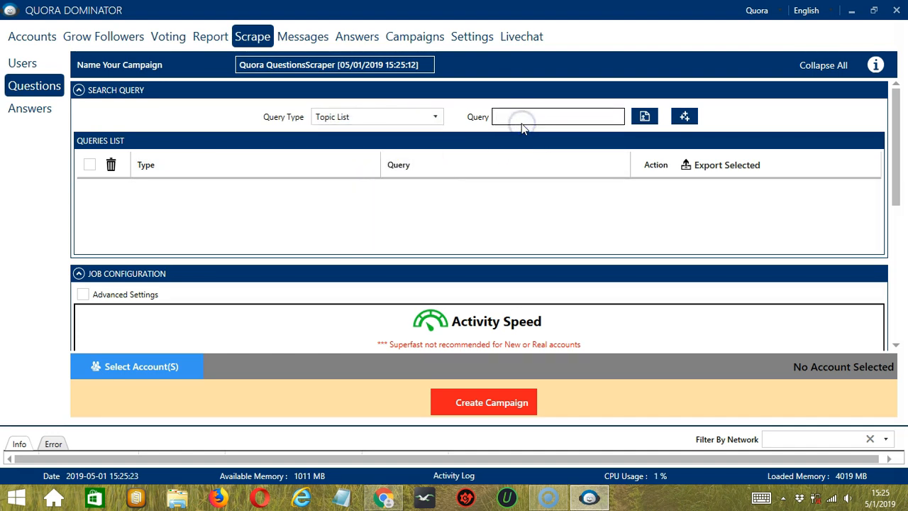
{"action": "type", "text": "Digital-Marketing"}
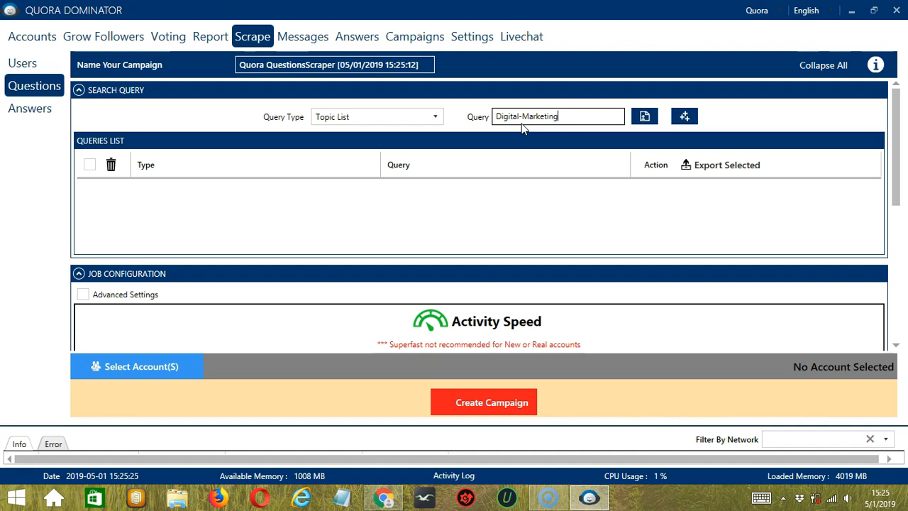
{"action": "left_click", "coordinate": [682, 117]}
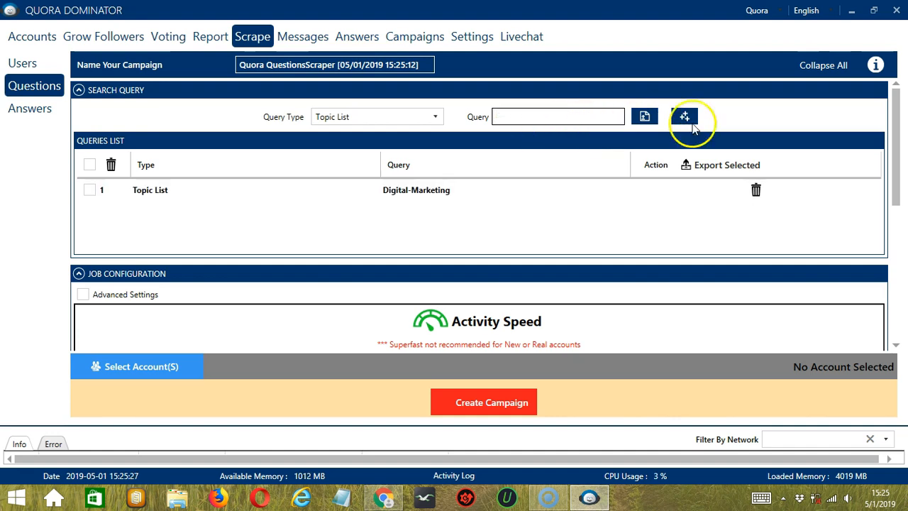
- Enable the Private Blacklist option for blacklisted users and assign the listed ungrouped account to the campaign
{"action": "scroll", "coordinate": [367, 149], "scroll_direction": "down", "scroll_amount": 3}
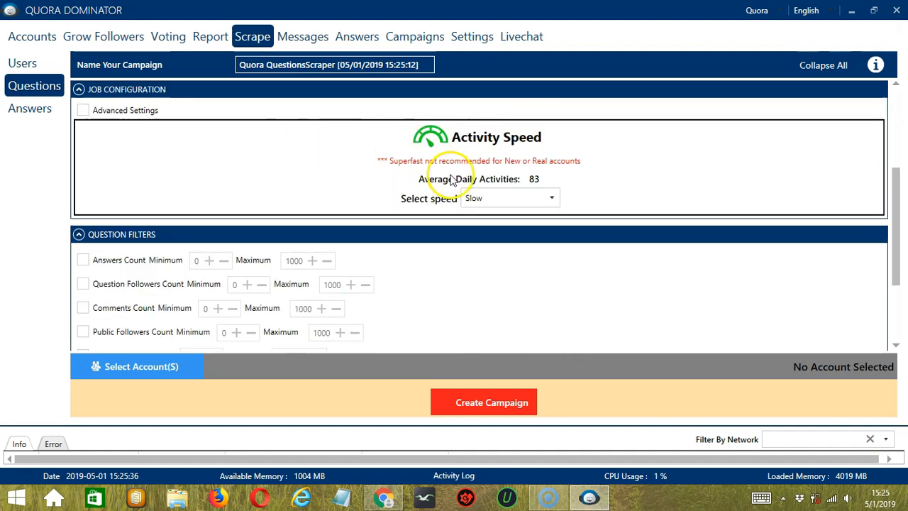
{"action": "scroll", "coordinate": [567, 195], "scroll_direction": "down", "scroll_amount": 2}
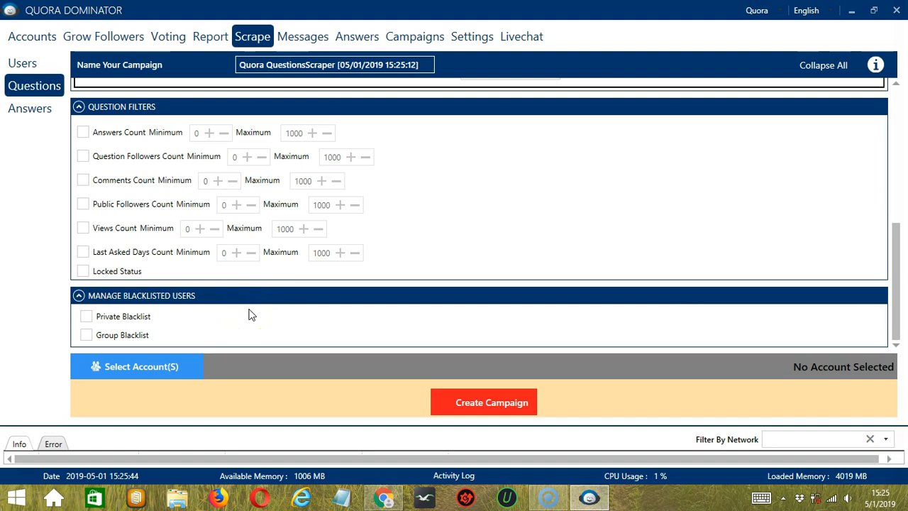
{"action": "left_click", "coordinate": [87, 316]}
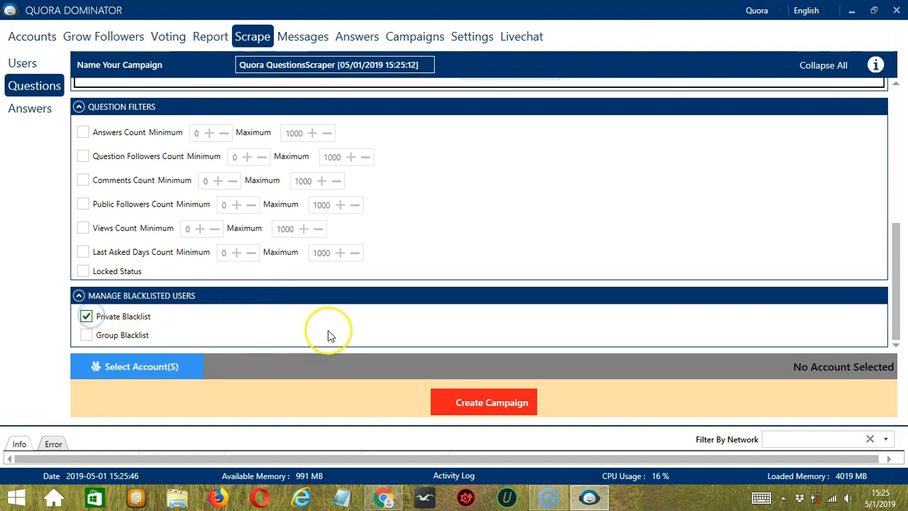
{"action": "left_click", "coordinate": [186, 366]}
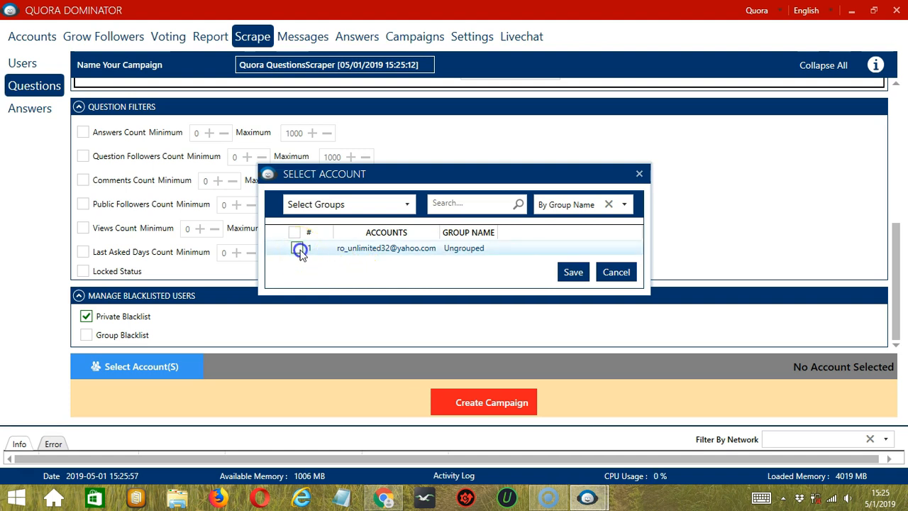
{"action": "left_click", "coordinate": [566, 272]}
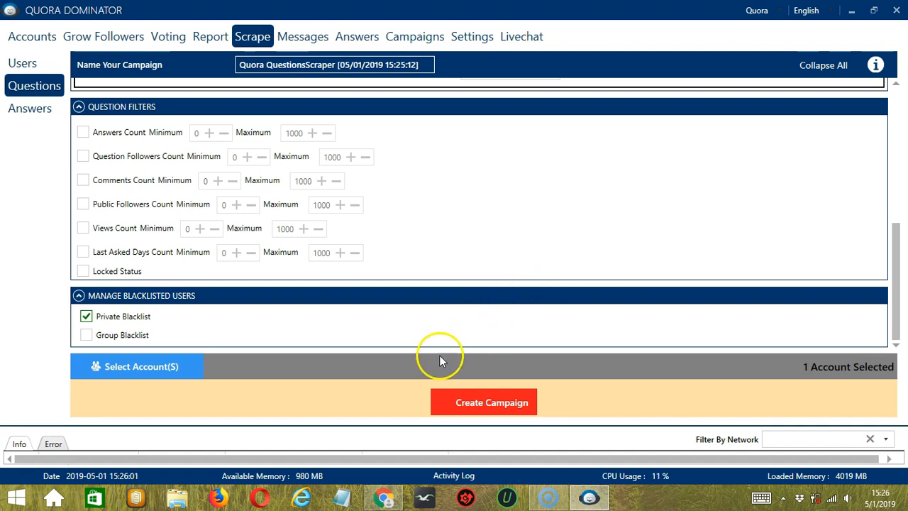
- Create the Quora QuestionsScraper campaign, choosing to override the selected account's existing configuration settings
{"action": "left_click", "coordinate": [446, 402]}
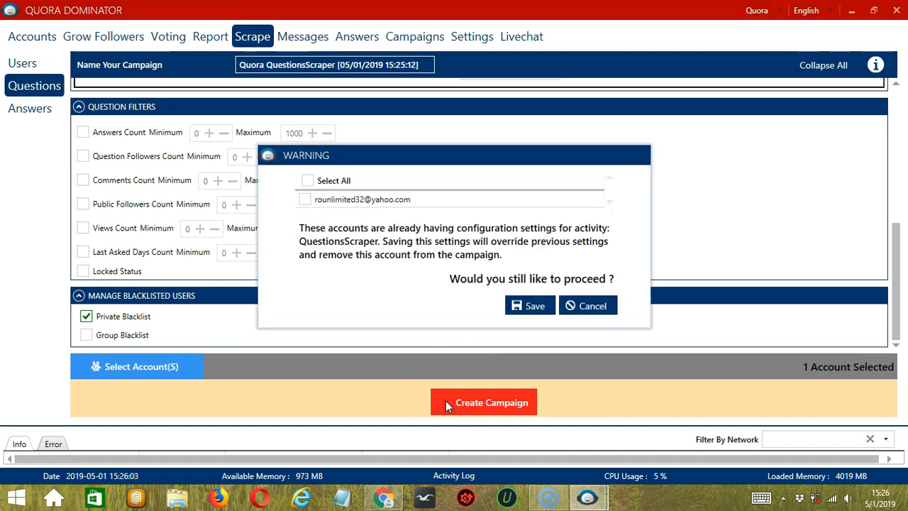
{"action": "left_click", "coordinate": [352, 201]}
{"action": "left_click", "coordinate": [530, 303]}
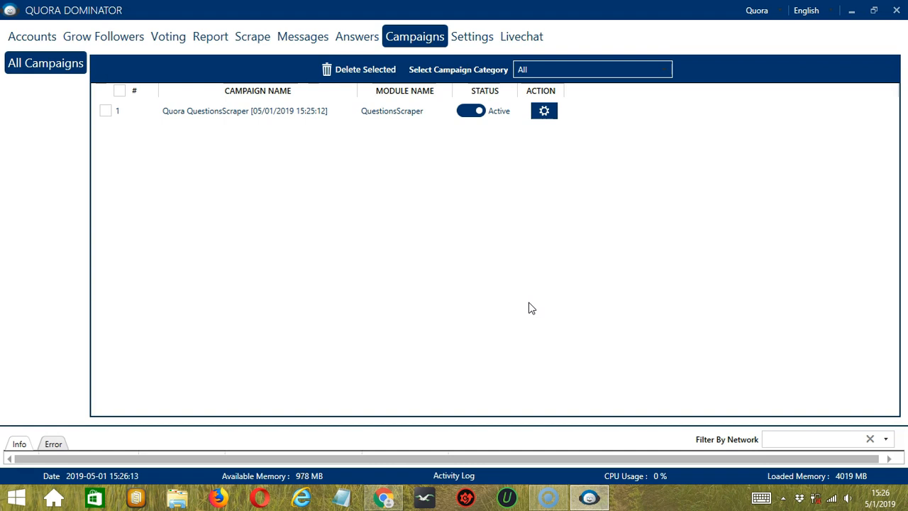
- Pause the Quora QuestionsScraper campaign and review the actions available for it
{"action": "left_click", "coordinate": [469, 113]}
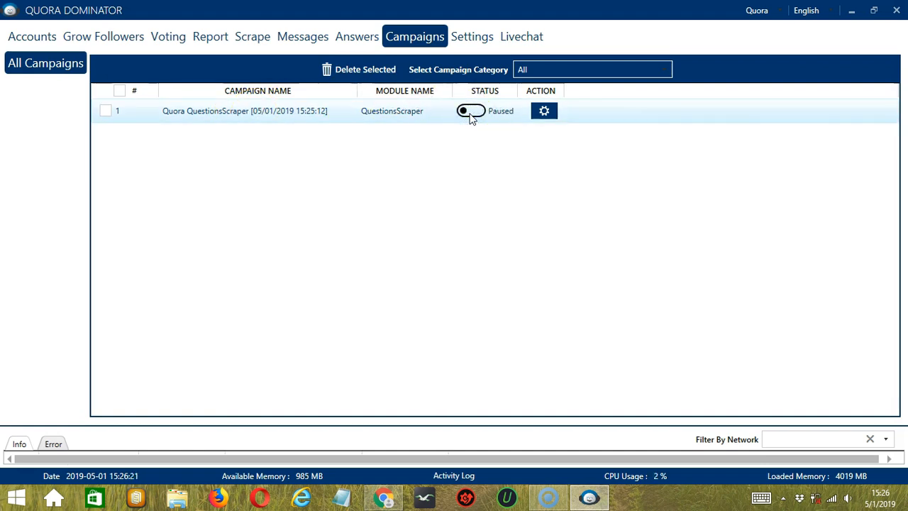
{"action": "left_click", "coordinate": [544, 111]}
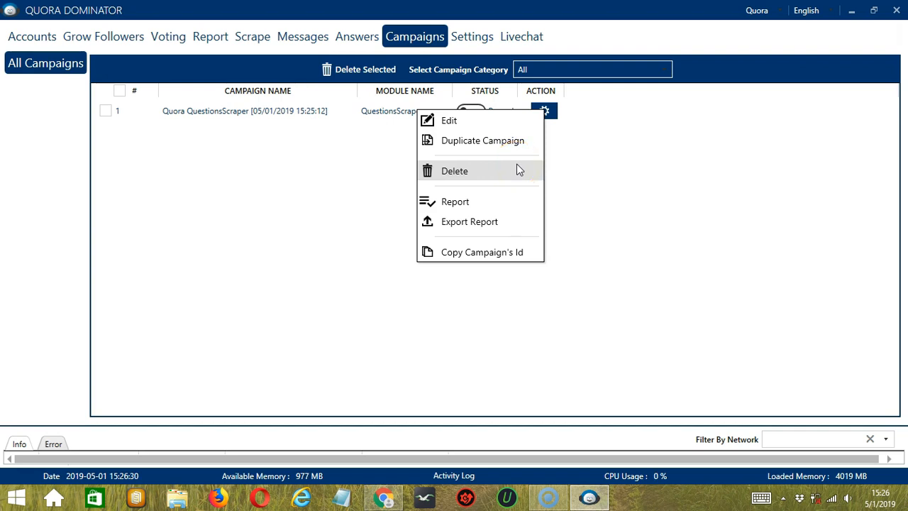
{"action": "left_click", "coordinate": [500, 203]}
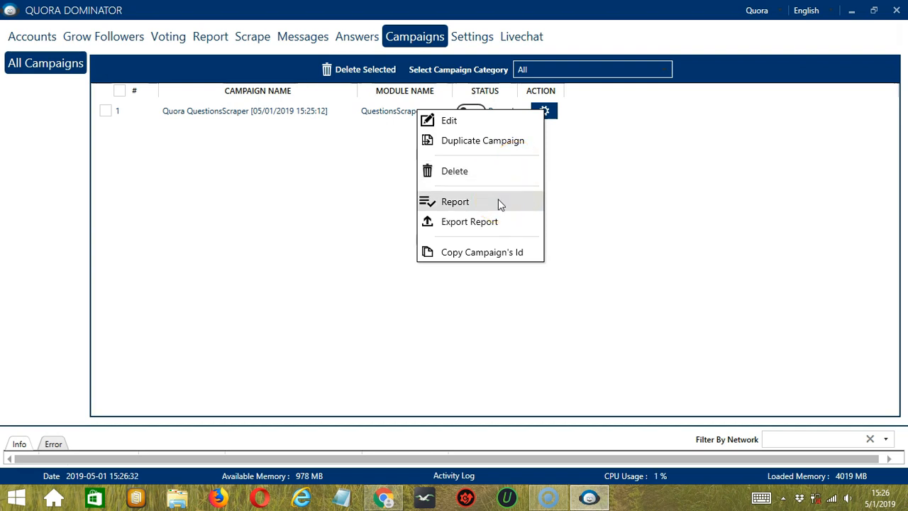
{"action": "left_click", "coordinate": [628, 138]}
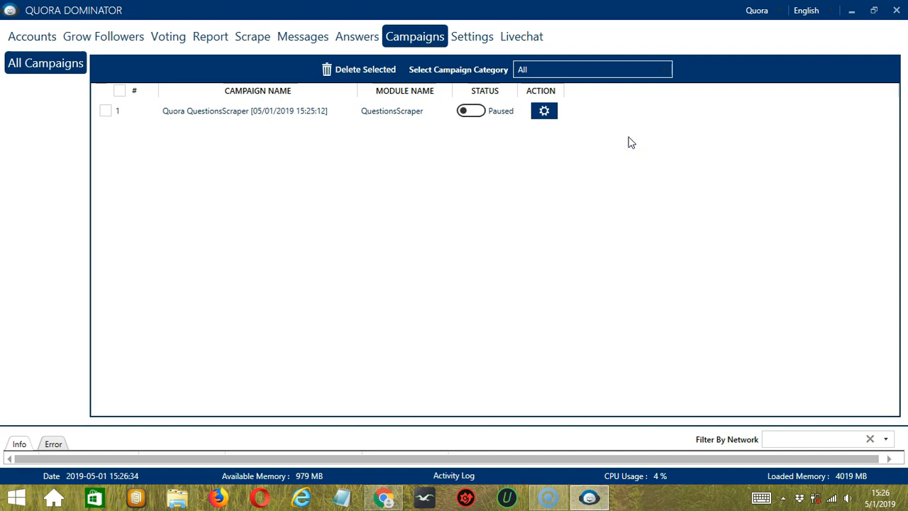
{"action": "left_click", "coordinate": [606, 149]}
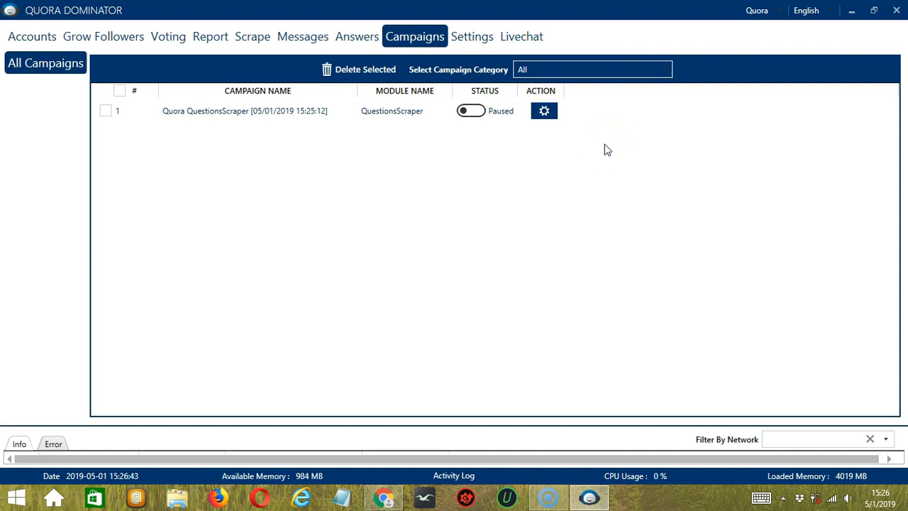